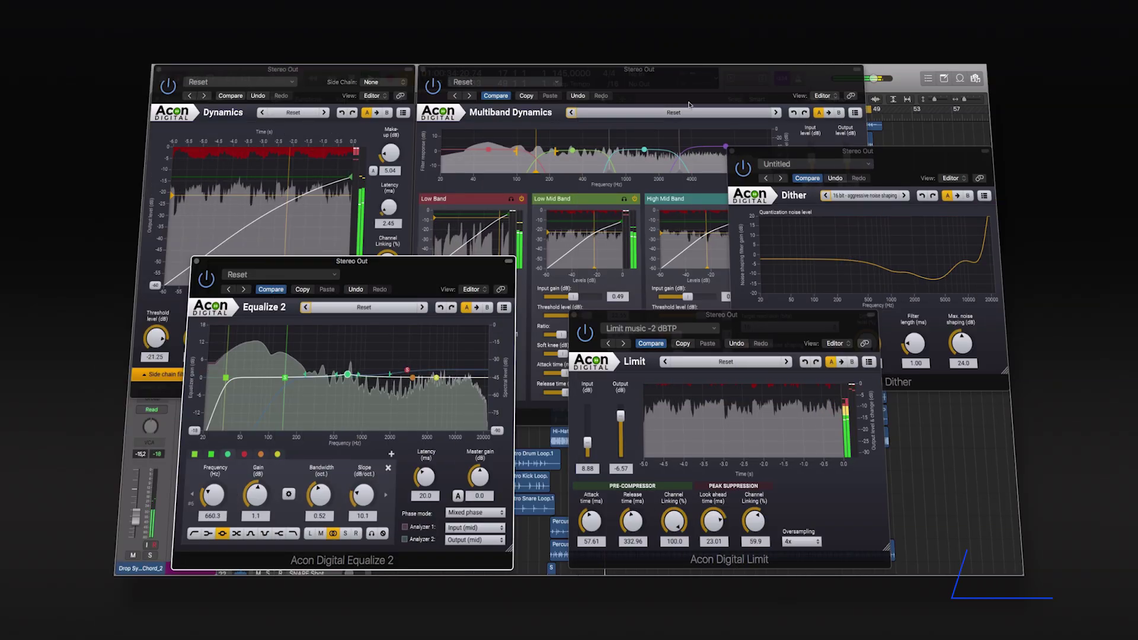
{"action": "left_click", "coordinate": [694, 96]}
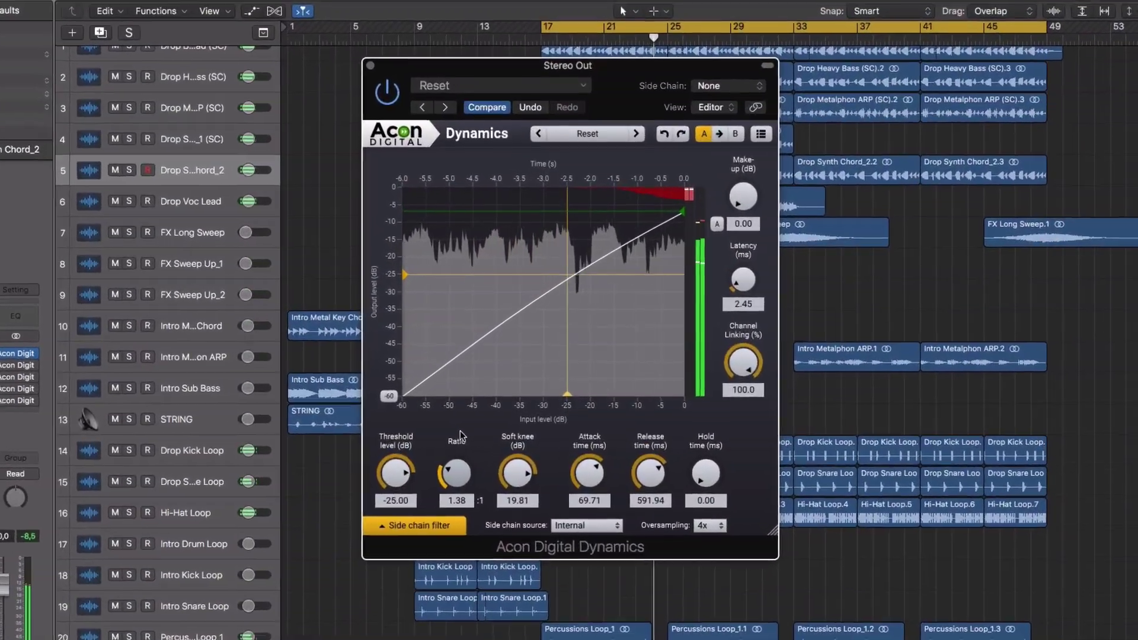
- Set the Dynamics compressor's make-up gain to 6.31 dB, ratio to 1.86 and threshold level to -29.31 dB
{"action": "left_click_drag", "start_coordinate": [461, 432], "coordinate": [463, 429]}
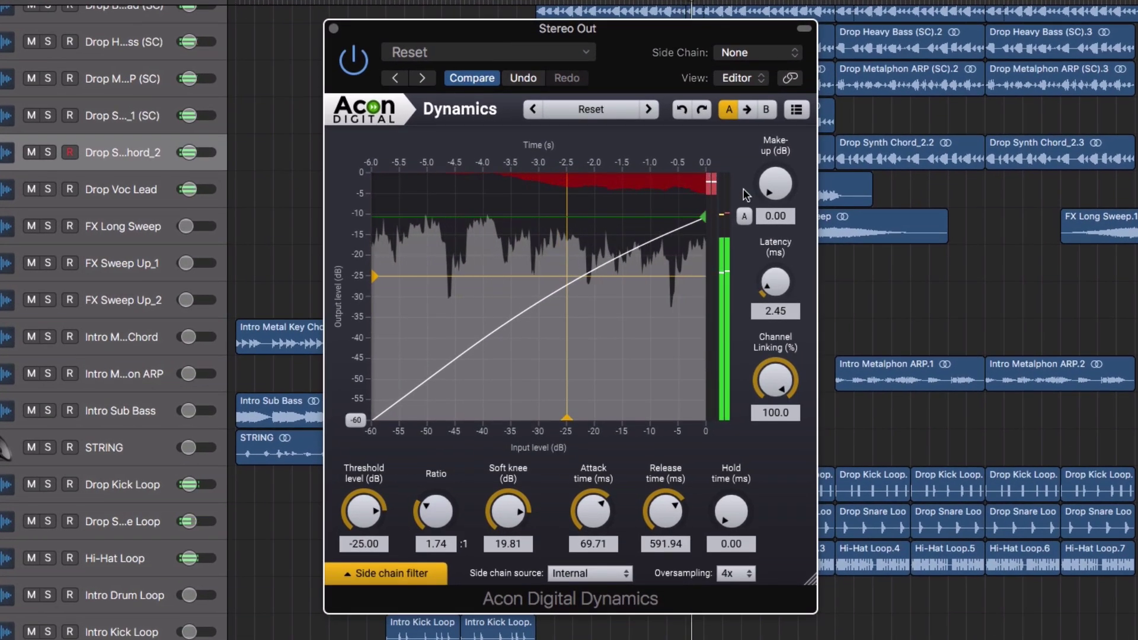
{"action": "left_click_drag", "start_coordinate": [778, 161], "coordinate": [777, 144]}
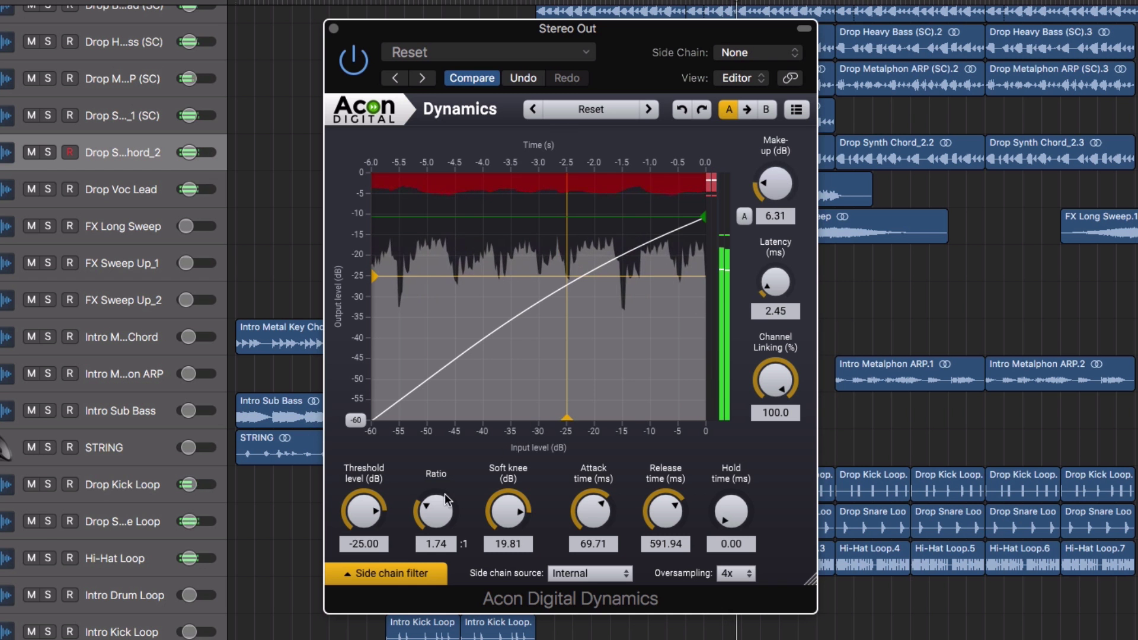
{"action": "left_click_drag", "start_coordinate": [436, 511], "coordinate": [436, 508]}
{"action": "left_click_drag", "start_coordinate": [367, 511], "coordinate": [368, 521]}
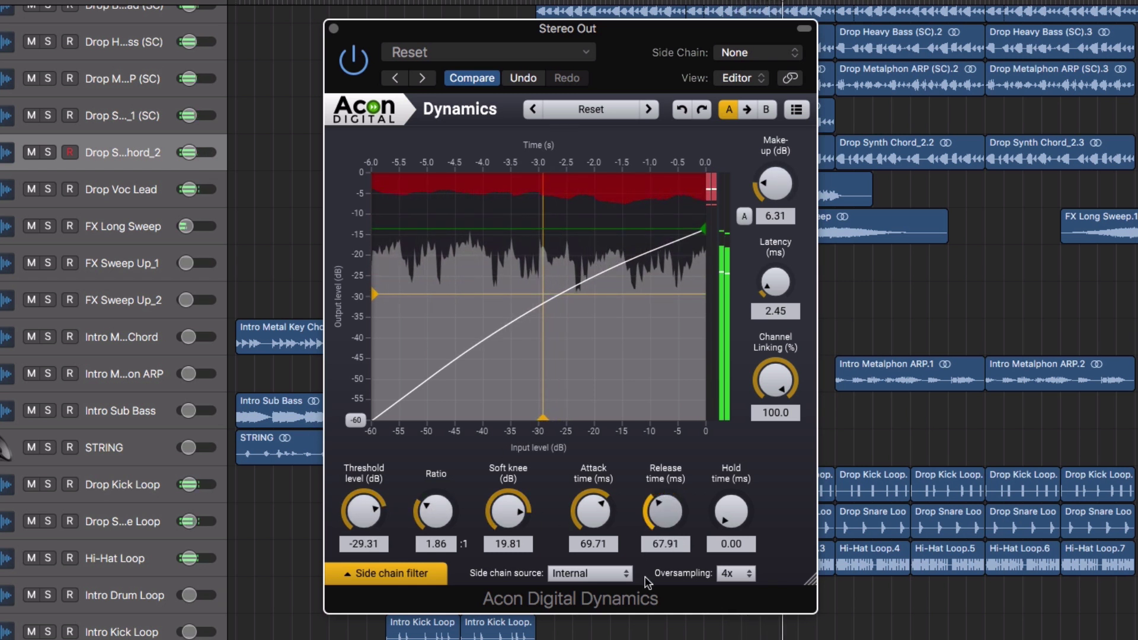
- Adjust the compressor to 115.82 ms attack, 1.47 ms release, 1.61 ratio and -31.12 dB threshold
{"action": "left_click_drag", "start_coordinate": [583, 523], "coordinate": [580, 537]}
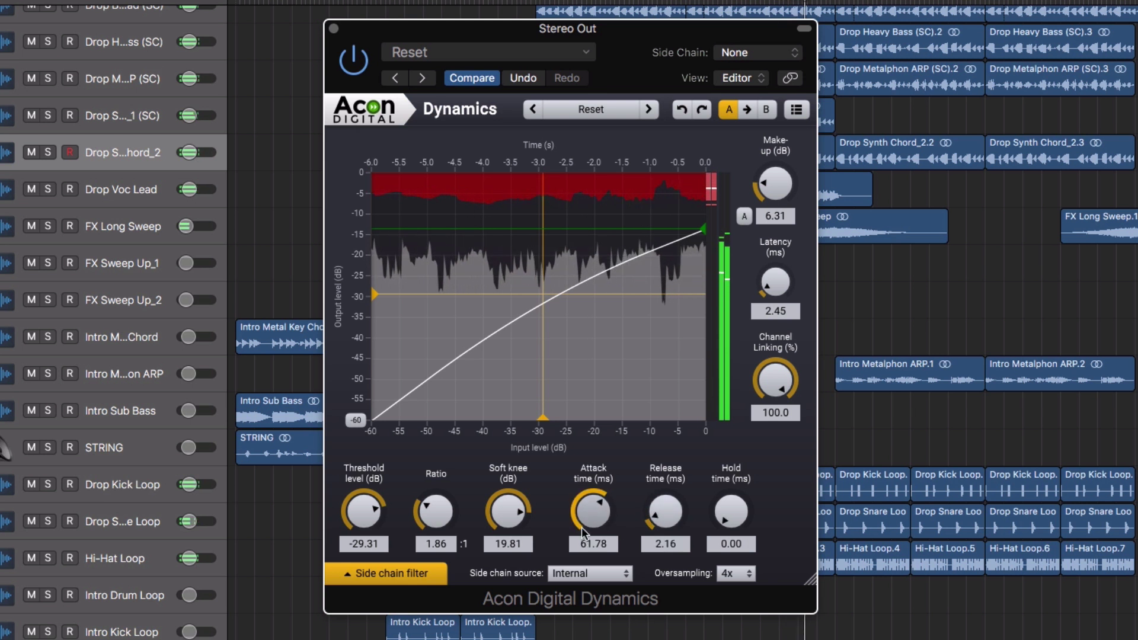
{"action": "left_click_drag", "start_coordinate": [587, 621], "coordinate": [586, 483]}
{"action": "left_click_drag", "start_coordinate": [665, 511], "coordinate": [665, 519]}
{"action": "left_click_drag", "start_coordinate": [440, 516], "coordinate": [440, 521]}
{"action": "scroll", "coordinate": [440, 522], "scroll_direction": "down", "scroll_amount": 1}
{"action": "scroll", "coordinate": [359, 521], "scroll_direction": "up", "scroll_amount": 2}
{"action": "left_click_drag", "start_coordinate": [358, 516], "coordinate": [358, 522]}
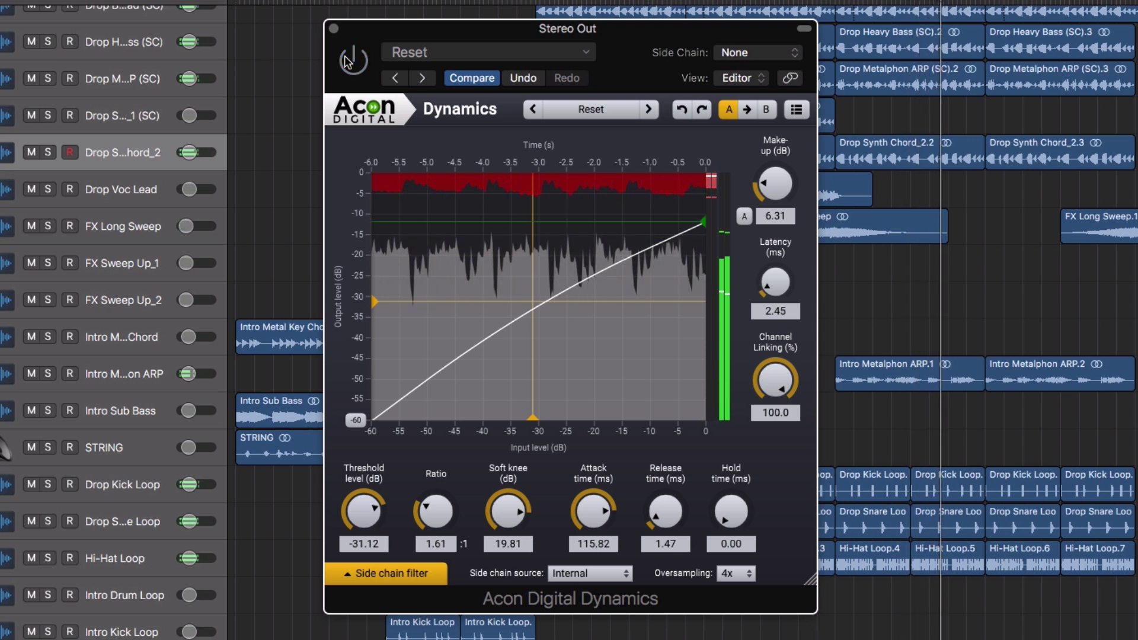
- Shape the side chain filter with a low cut at about 240 Hz, a high cut at about 13.5 kHz and an added peak band
{"action": "left_click", "coordinate": [385, 577]}
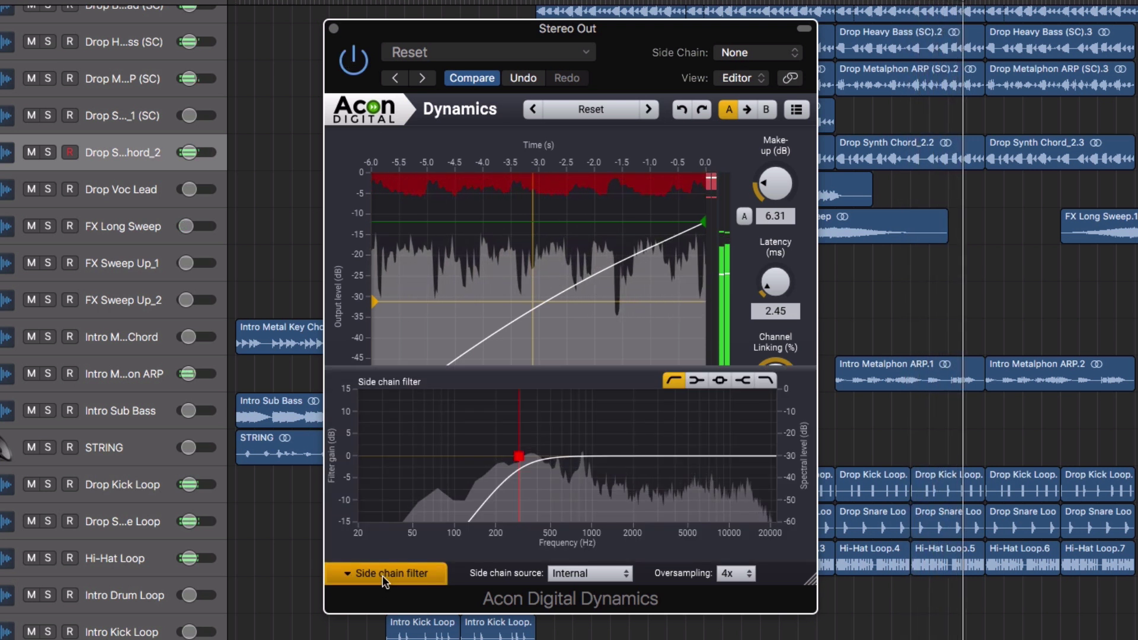
{"action": "left_click_drag", "start_coordinate": [520, 457], "coordinate": [484, 458]}
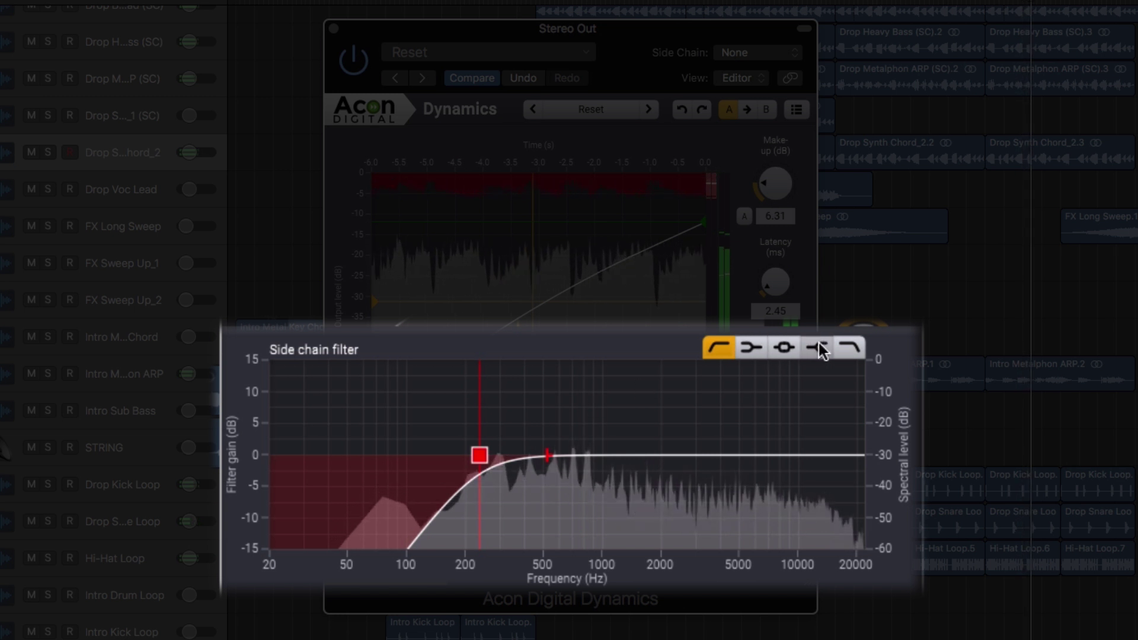
{"action": "left_click", "coordinate": [849, 348]}
{"action": "mouse_move", "coordinate": [813, 457]}
{"action": "left_mouse_down"}
{"action": "mouse_move", "coordinate": [790, 457]}
{"action": "mouse_move", "coordinate": [822, 457]}
{"action": "left_mouse_up"}
{"action": "left_click", "coordinate": [782, 348]}
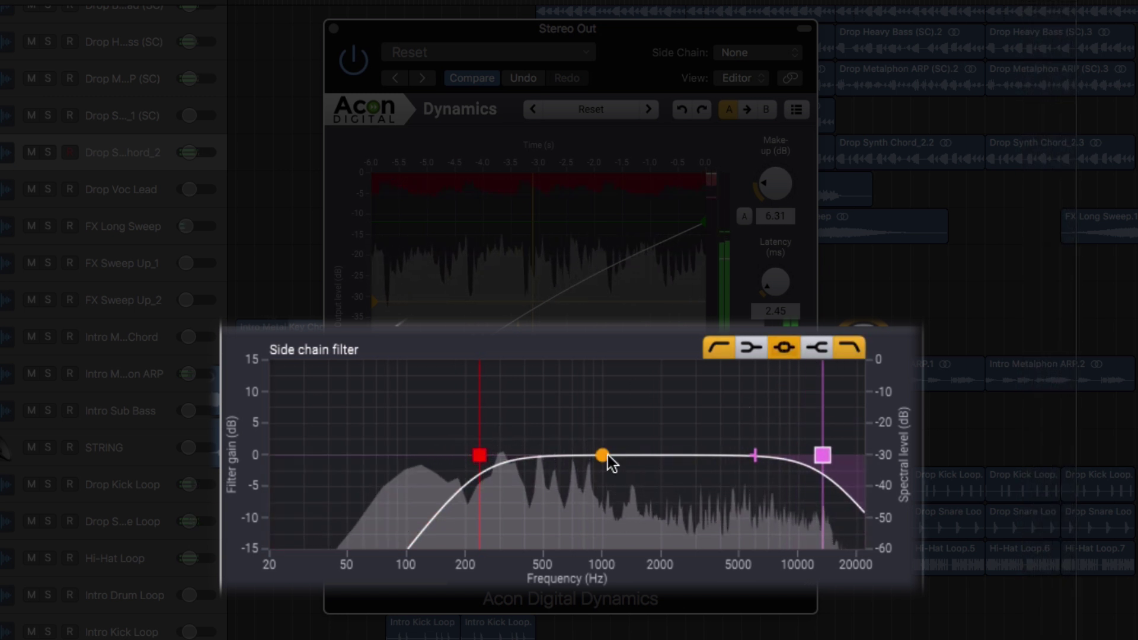
{"action": "left_click_drag", "start_coordinate": [602, 456], "coordinate": [697, 447]}
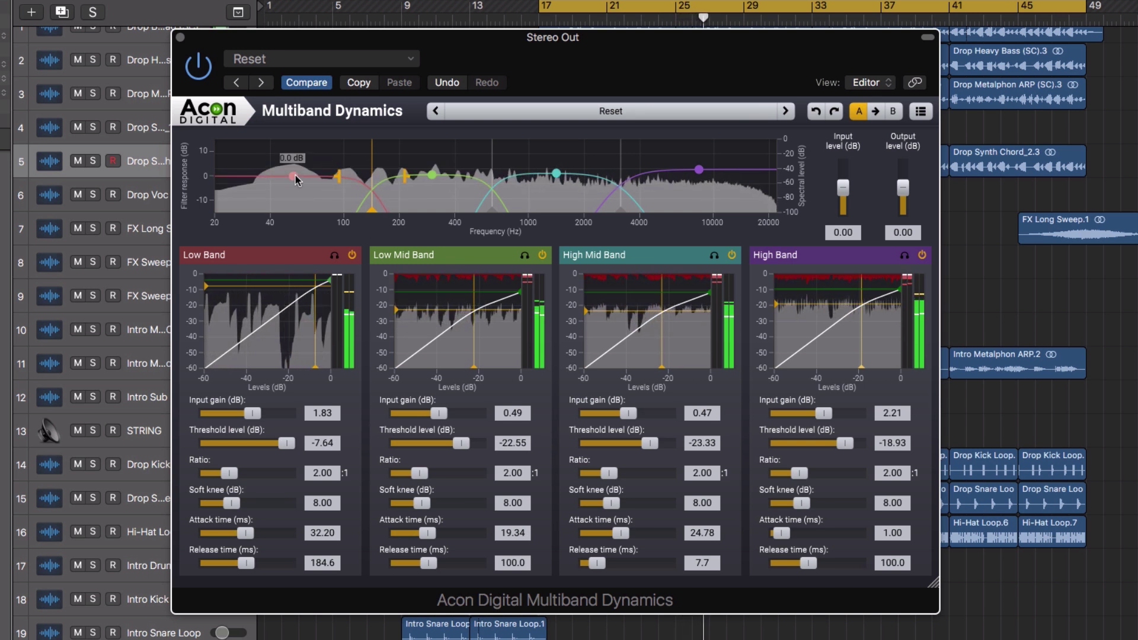
- Move the three Multiband Dynamics crossovers to about 150 Hz, 700 Hz and 3.1 kHz
{"action": "mouse_move", "coordinate": [361, 210]}
{"action": "left_mouse_down"}
{"action": "mouse_move", "coordinate": [342, 212]}
{"action": "mouse_move", "coordinate": [378, 214]}
{"action": "left_mouse_up"}
{"action": "mouse_move", "coordinate": [490, 212]}
{"action": "left_mouse_down"}
{"action": "mouse_move", "coordinate": [530, 211]}
{"action": "mouse_move", "coordinate": [505, 213]}
{"action": "left_mouse_up"}
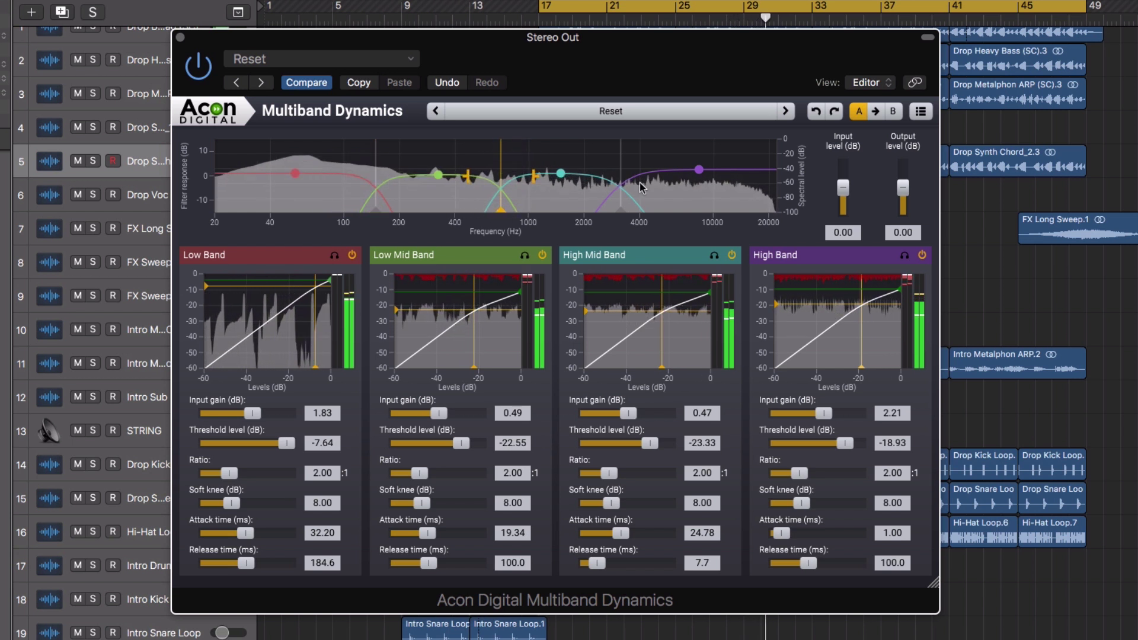
{"action": "left_click_drag", "start_coordinate": [620, 210], "coordinate": [662, 219]}
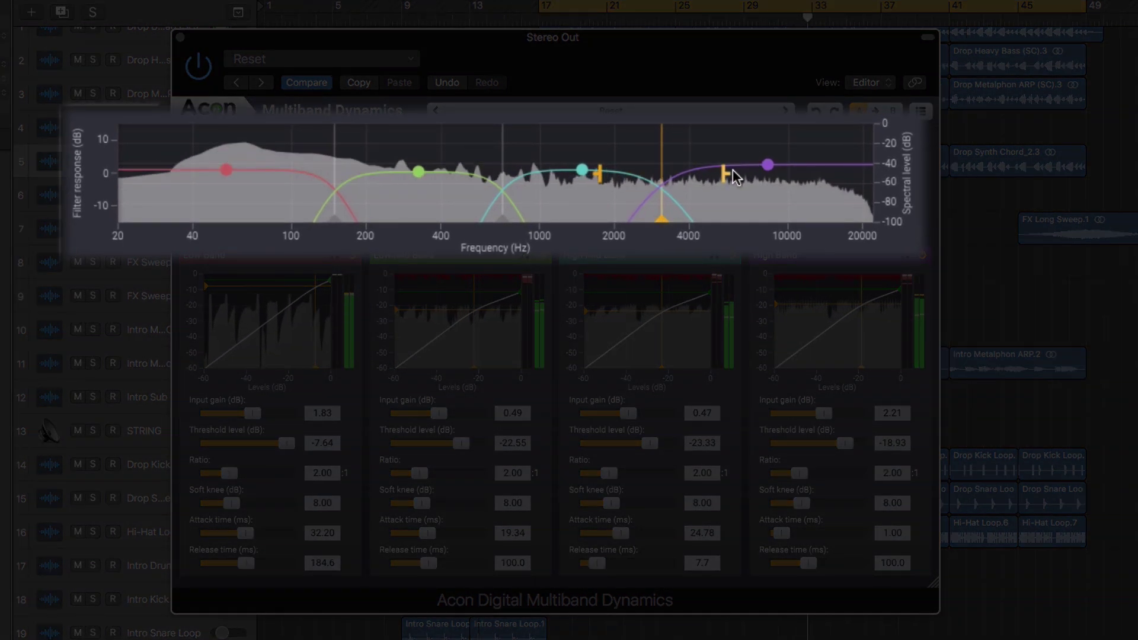
- Steepen the slopes of the two upper band crossovers and adjust the High Band's input gain
{"action": "left_click_drag", "start_coordinate": [725, 178], "coordinate": [696, 176]}
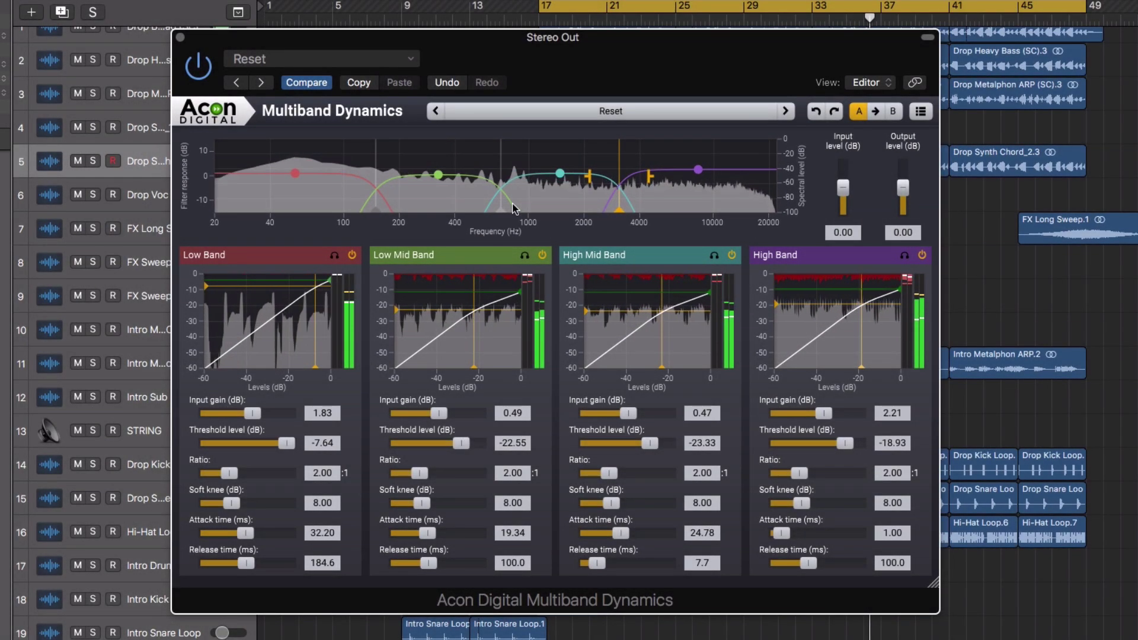
{"action": "left_click", "coordinate": [501, 208]}
{"action": "left_click_drag", "start_coordinate": [461, 177], "coordinate": [475, 178]}
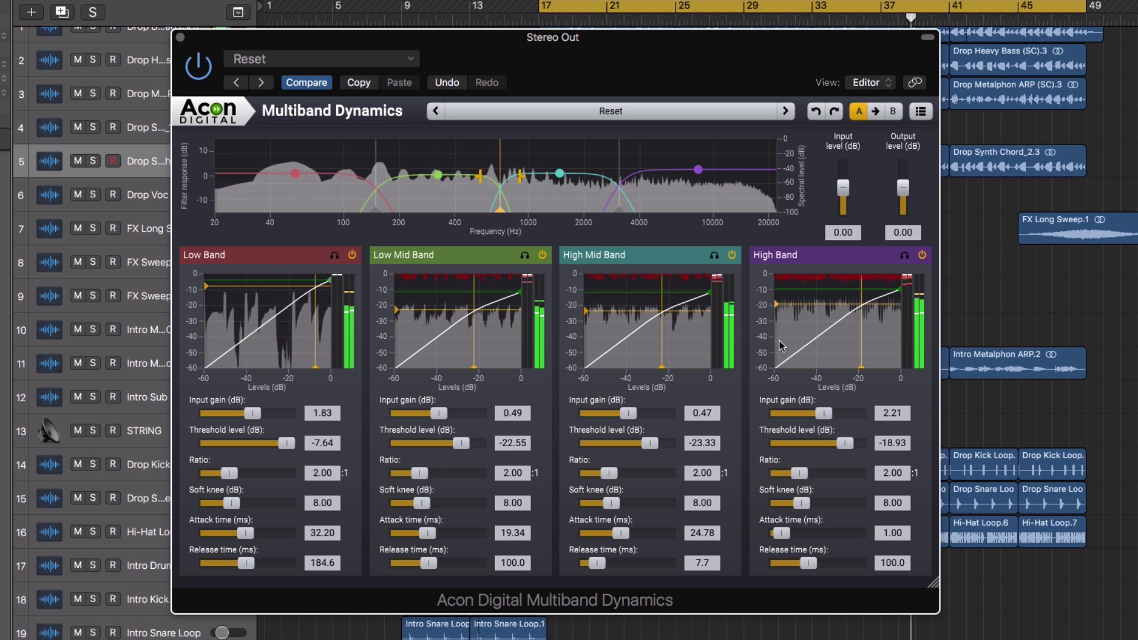
{"action": "left_click_drag", "start_coordinate": [822, 415], "coordinate": [846, 450]}
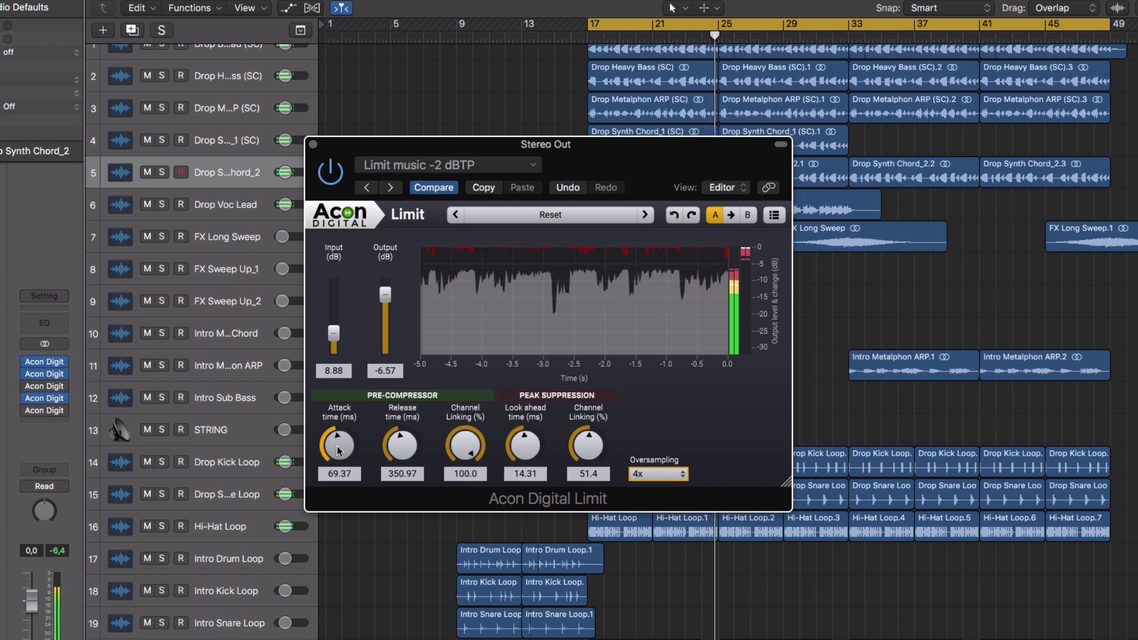
- Set the Limit pre-compressor's attack time to 57.61 ms and release time to 332.96 ms
{"action": "left_click_drag", "start_coordinate": [339, 446], "coordinate": [343, 377]}
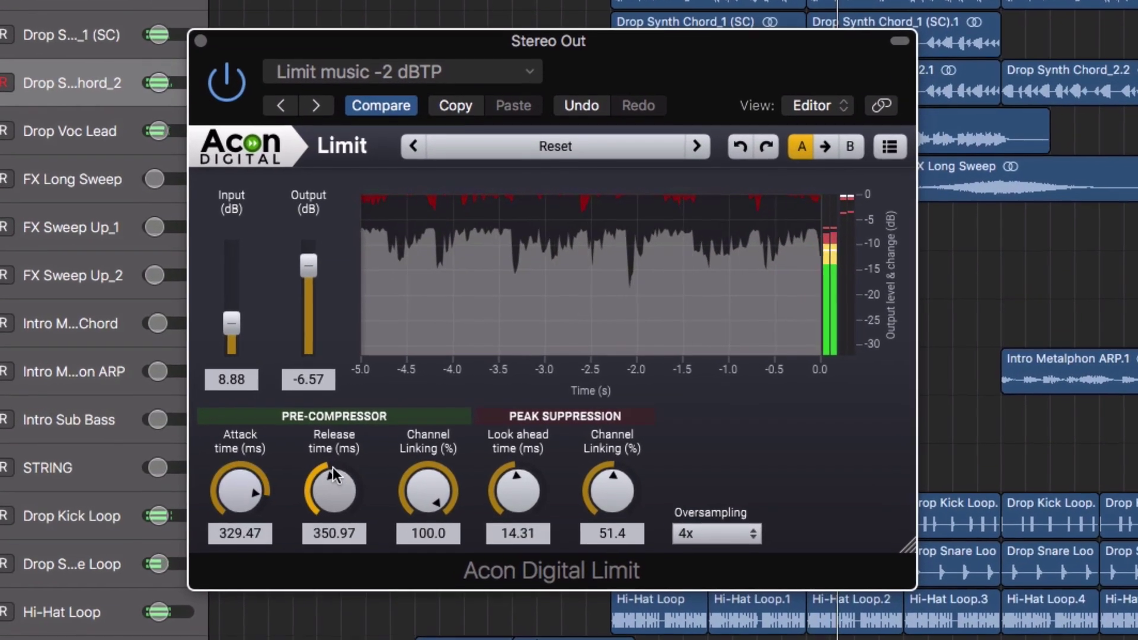
{"action": "left_click_drag", "start_coordinate": [331, 468], "coordinate": [332, 527]}
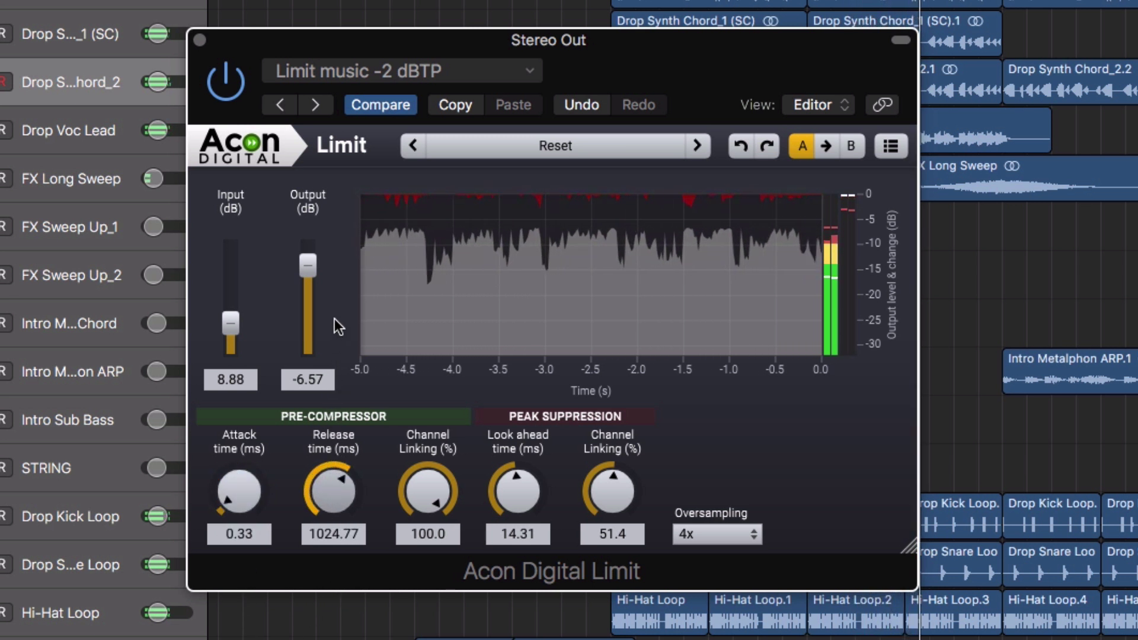
{"action": "left_click_drag", "start_coordinate": [336, 312], "coordinate": [328, 379]}
{"action": "left_click_drag", "start_coordinate": [238, 502], "coordinate": [245, 380]}
- Set the peak suppression look ahead time to 23.01 ms and its channel linking to 59.9%
{"action": "left_click_drag", "start_coordinate": [510, 471], "coordinate": [508, 422]}
{"action": "mouse_move", "coordinate": [598, 488]}
{"action": "left_mouse_down"}
{"action": "mouse_move", "coordinate": [599, 453]}
{"action": "mouse_move", "coordinate": [592, 468]}
{"action": "left_mouse_up"}
{"action": "left_click_drag", "start_coordinate": [510, 492], "coordinate": [516, 459]}
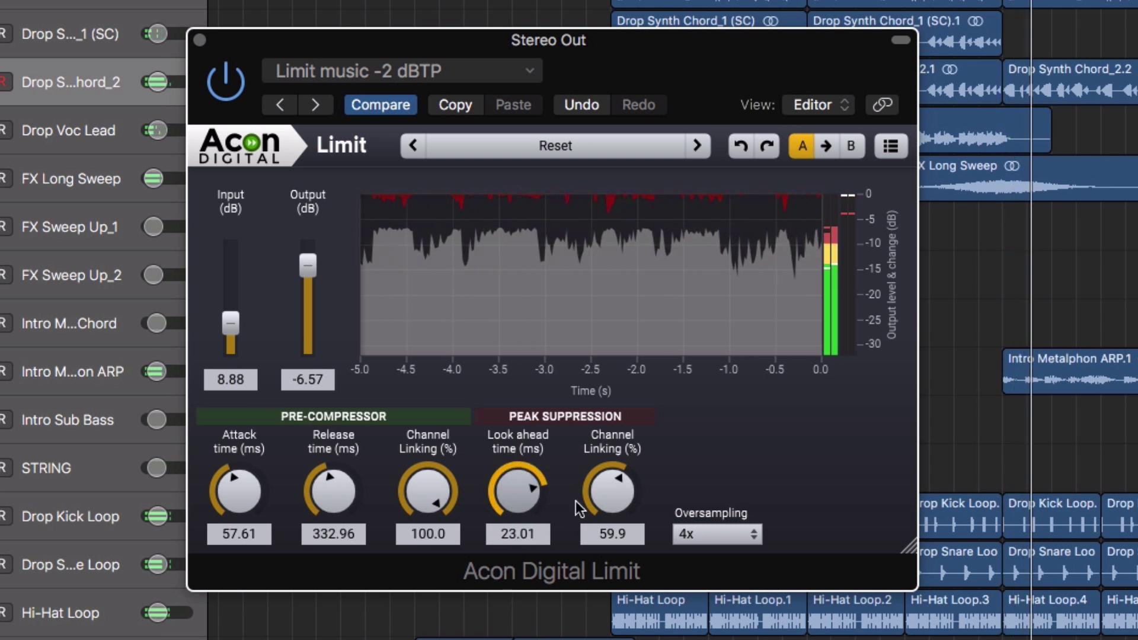
- Check the limiter's oversampling options, keeping 4x, and toggle the limiter's bypass
{"action": "left_click", "coordinate": [684, 533]}
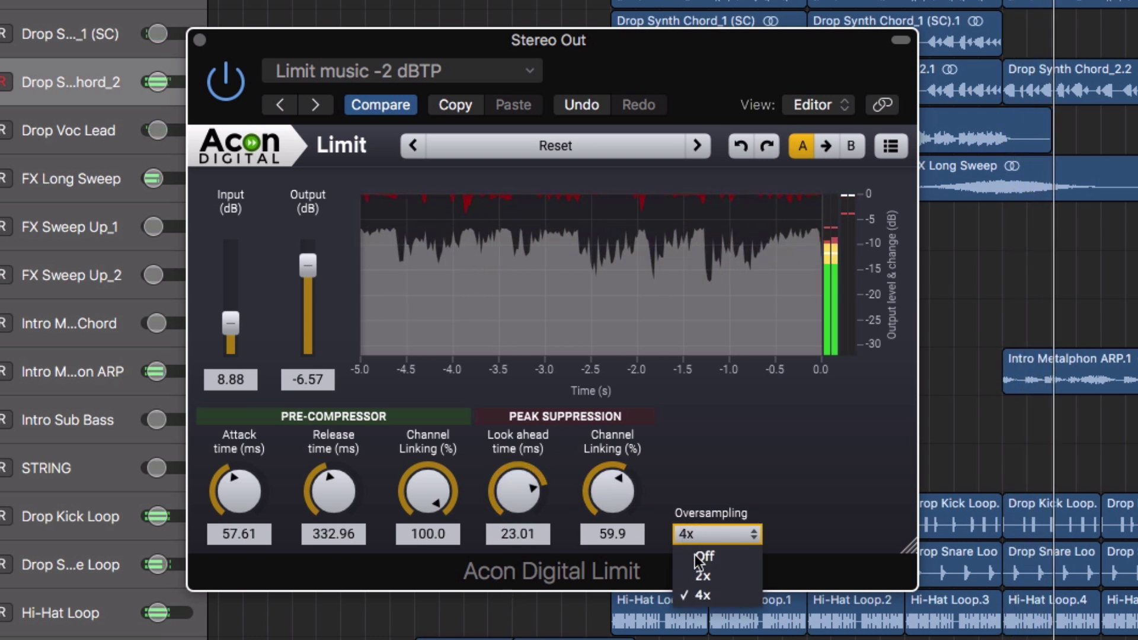
{"action": "left_click", "coordinate": [706, 586]}
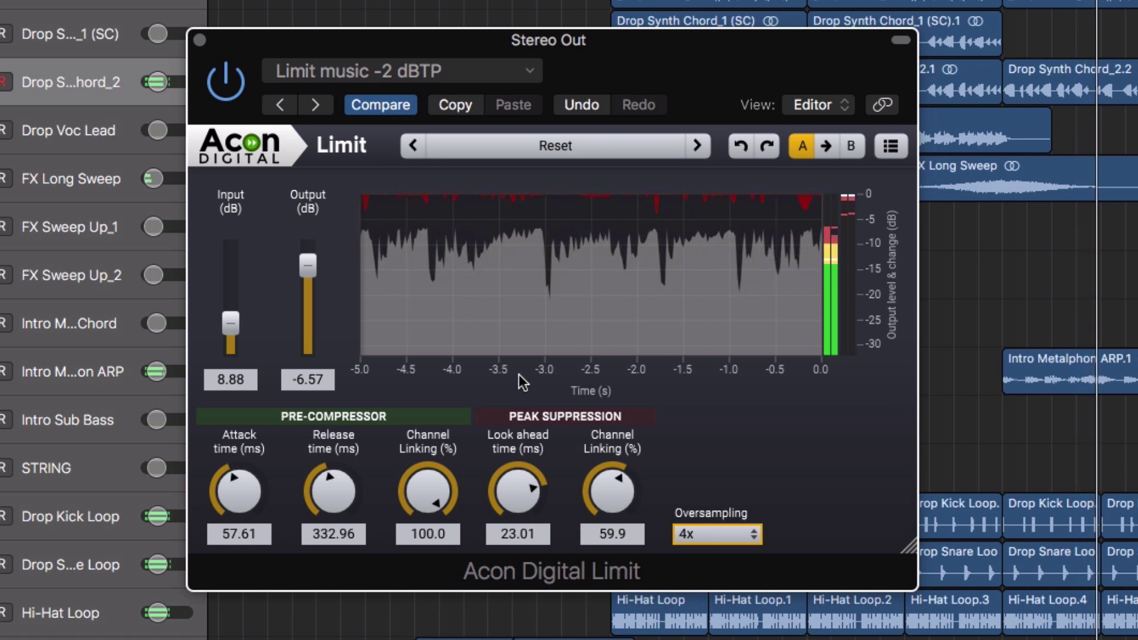
{"action": "left_click", "coordinate": [225, 92]}
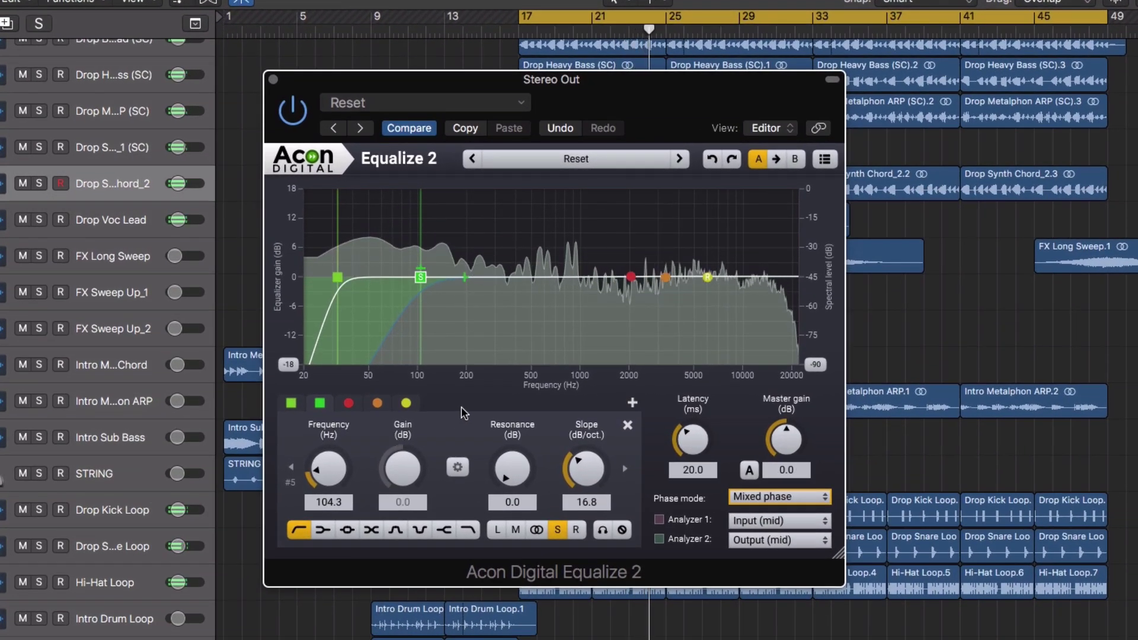
- Add a new peak band to Equalize 2 and place it at 707 Hz with 2.0 dB gain
{"action": "left_click", "coordinate": [406, 403]}
{"action": "left_click", "coordinate": [631, 404]}
{"action": "left_click", "coordinate": [632, 403]}
{"action": "left_click", "coordinate": [632, 404]}
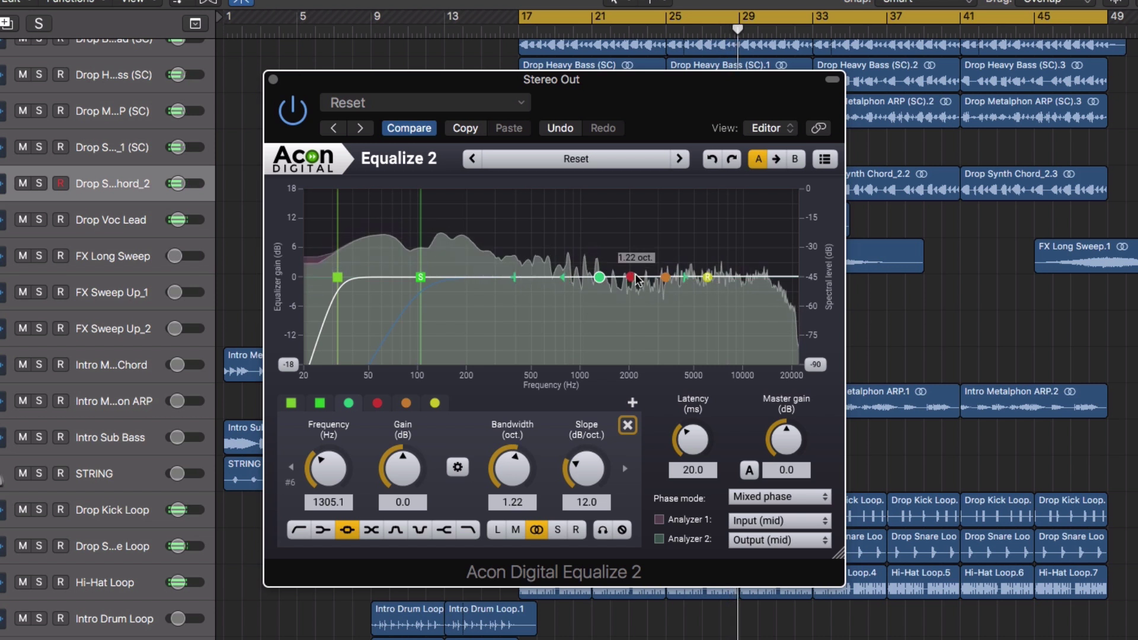
{"action": "left_click_drag", "start_coordinate": [600, 277], "coordinate": [555, 267]}
- Try the tilt, band-pass and band-stop shapes on the new band and return it to the peak shape
{"action": "left_click", "coordinate": [375, 529]}
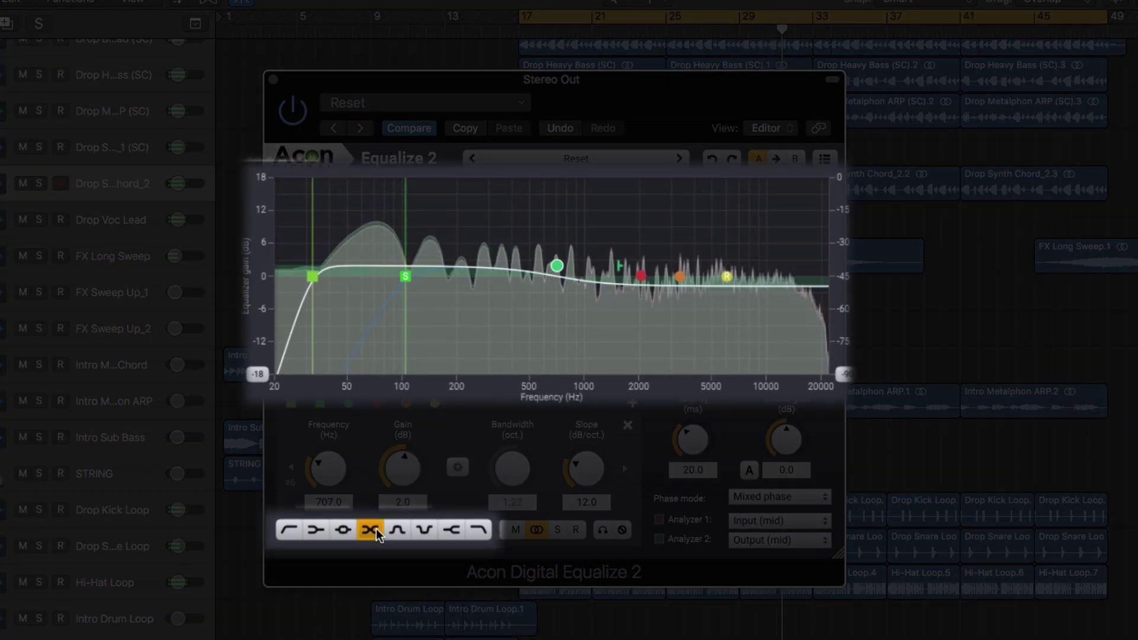
{"action": "left_click", "coordinate": [397, 529]}
{"action": "left_click", "coordinate": [425, 530]}
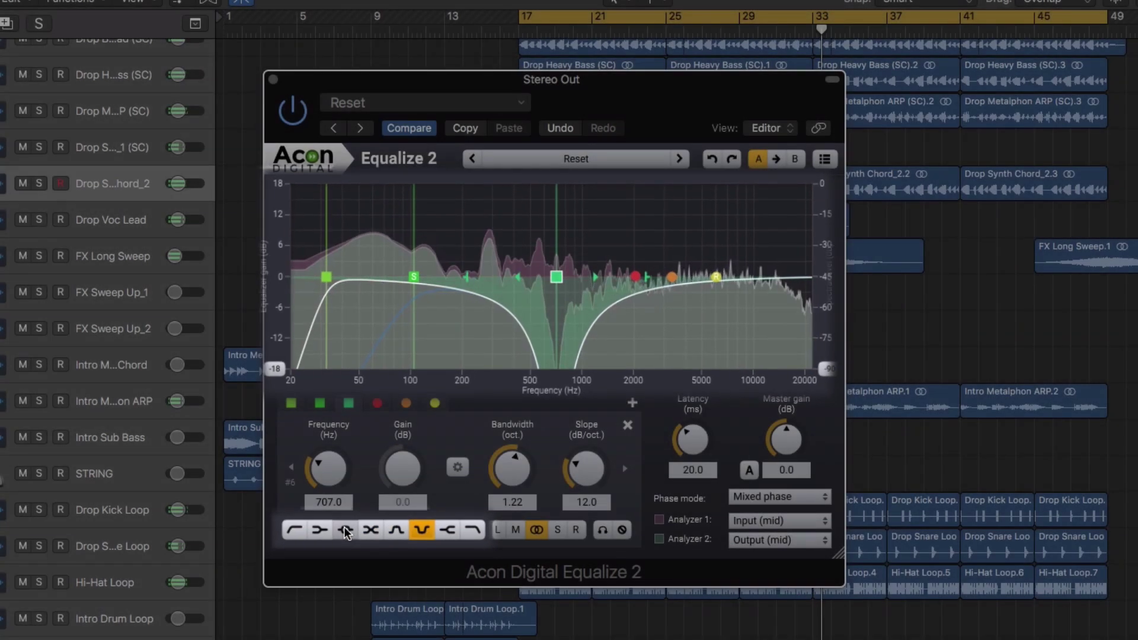
{"action": "left_click", "coordinate": [345, 530]}
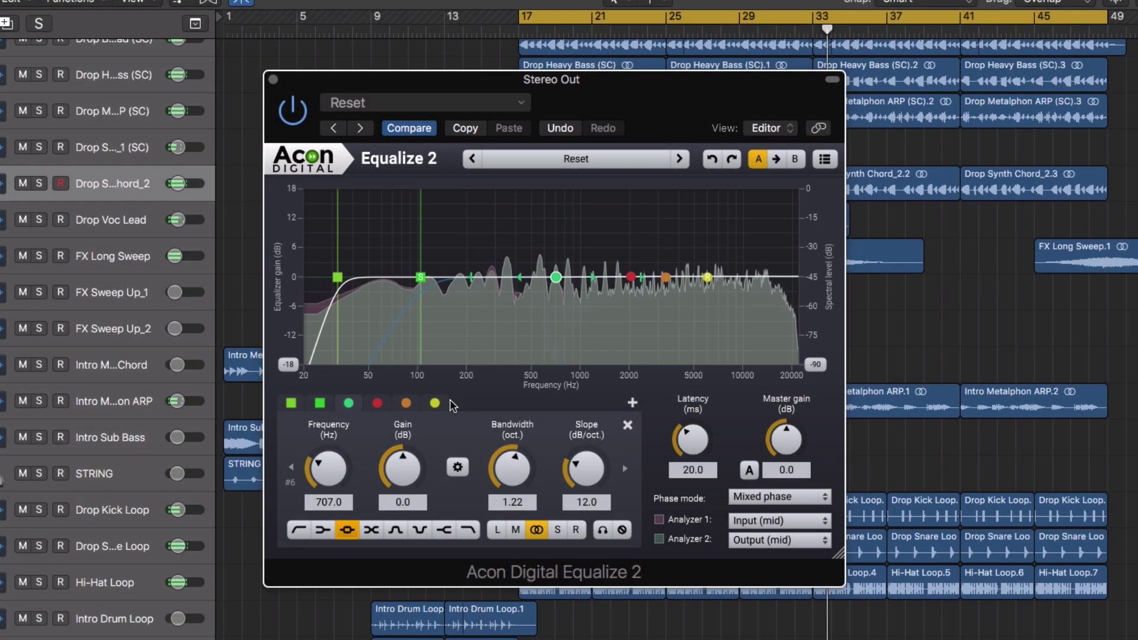
- Tune the new peak band to 589.2 Hz, 1.8 dB gain, 0.52 octave bandwidth and 10.1 dB/oct slope
{"action": "left_click_drag", "start_coordinate": [560, 269], "coordinate": [560, 272]}
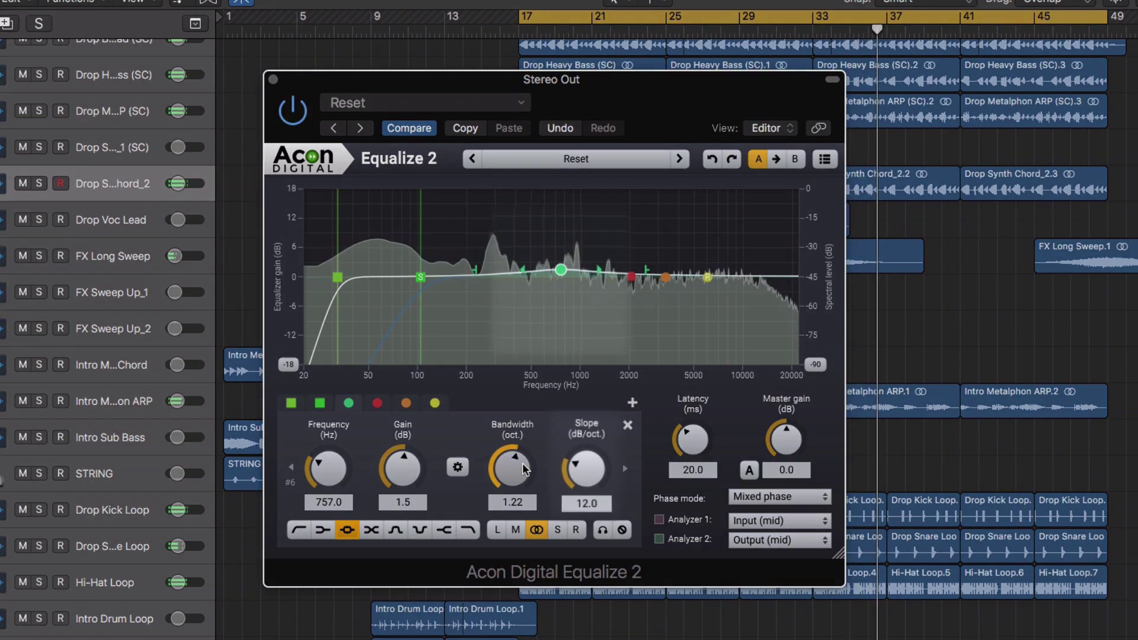
{"action": "left_click_drag", "start_coordinate": [517, 467], "coordinate": [516, 507]}
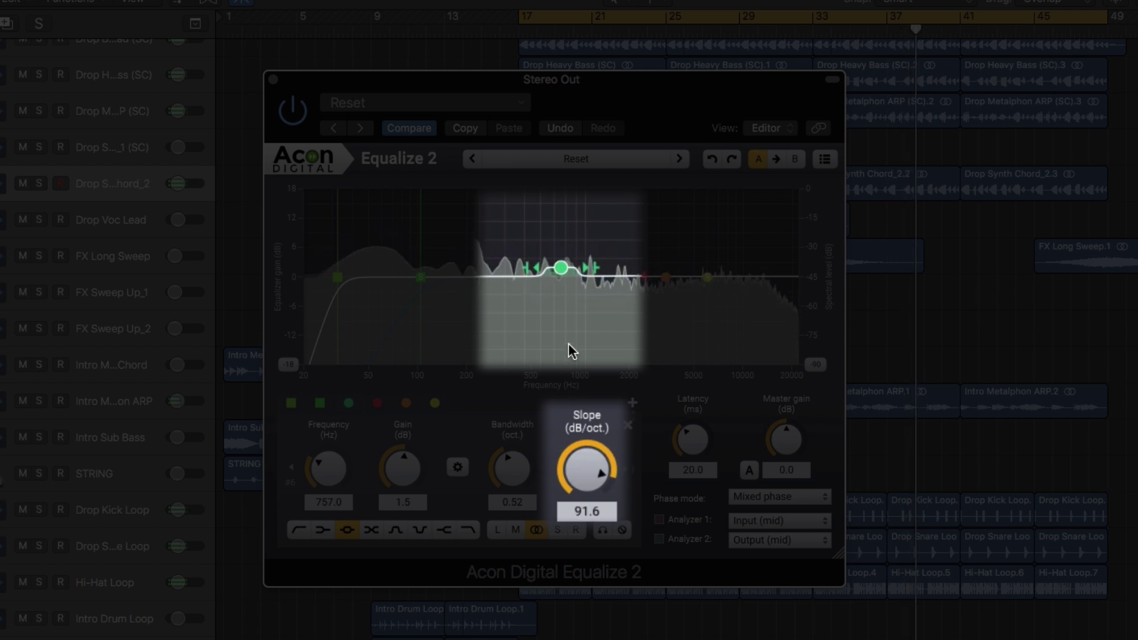
{"action": "left_click_drag", "start_coordinate": [569, 342], "coordinate": [553, 509]}
{"action": "left_click_drag", "start_coordinate": [396, 465], "coordinate": [396, 460]}
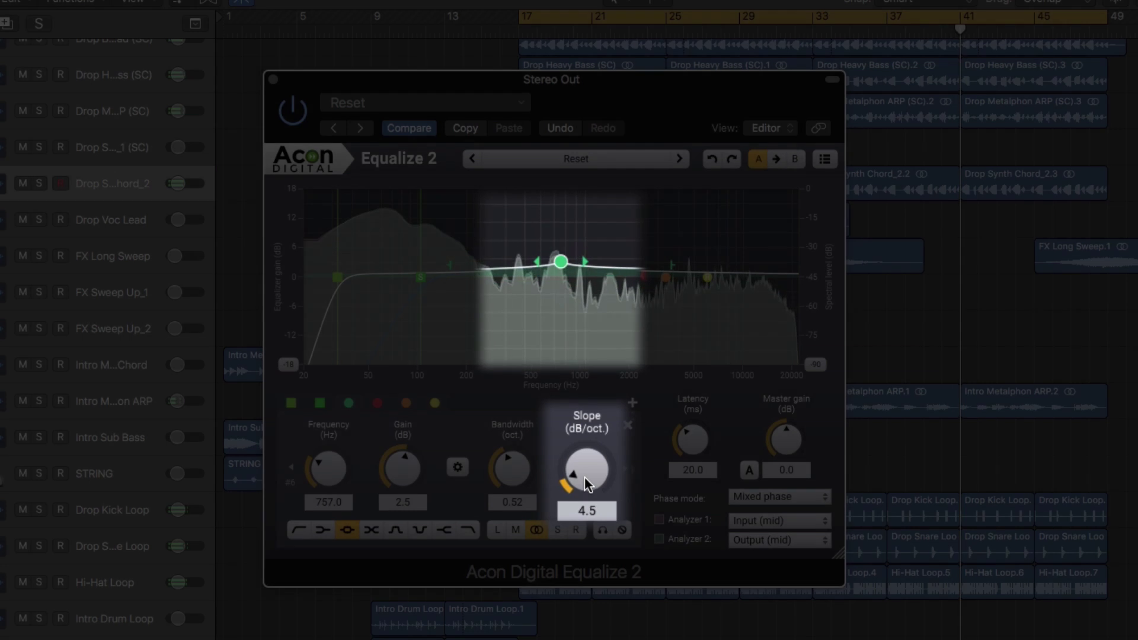
{"action": "left_click_drag", "start_coordinate": [585, 478], "coordinate": [584, 447]}
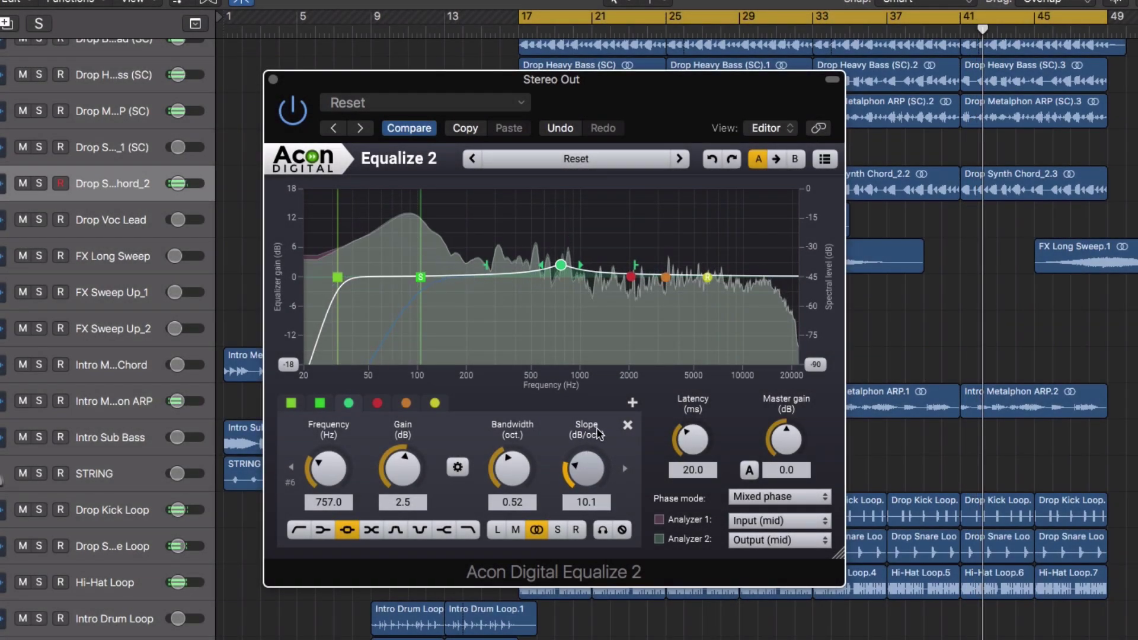
{"action": "left_click_drag", "start_coordinate": [561, 265], "coordinate": [542, 269]}
- Choose Mixed phase as the equalizer's phase mode and move the side-channel low cut to 140.3 Hz
{"action": "left_click", "coordinate": [752, 497]}
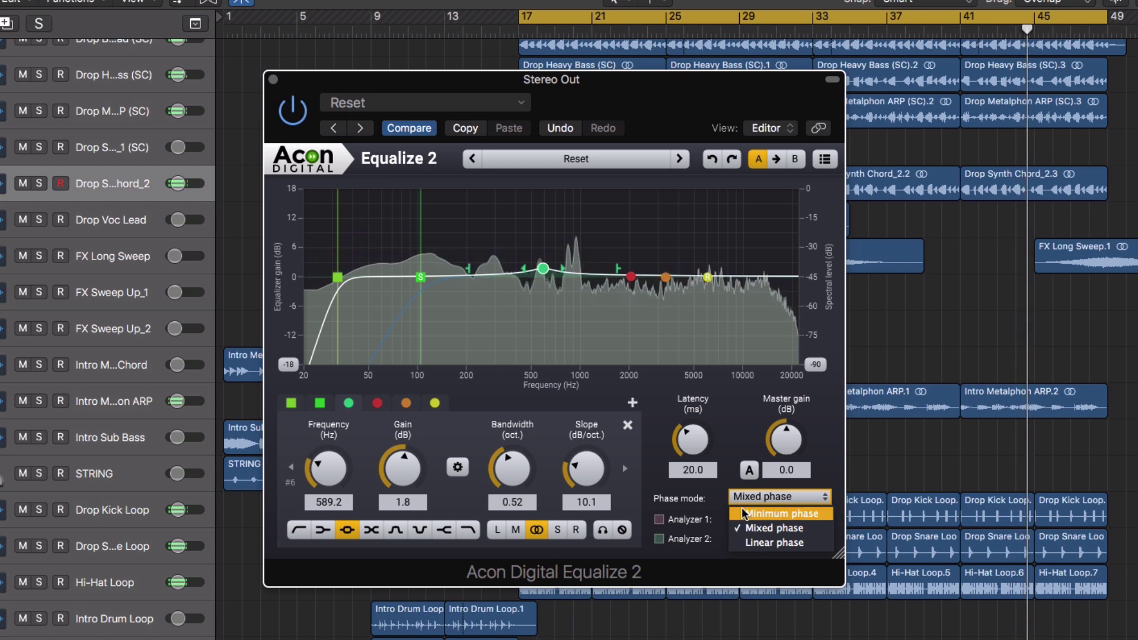
{"action": "left_click", "coordinate": [801, 530]}
{"action": "mouse_move", "coordinate": [420, 274]}
{"action": "left_mouse_down"}
{"action": "mouse_move", "coordinate": [450, 271]}
{"action": "mouse_move", "coordinate": [441, 274]}
{"action": "left_mouse_up"}
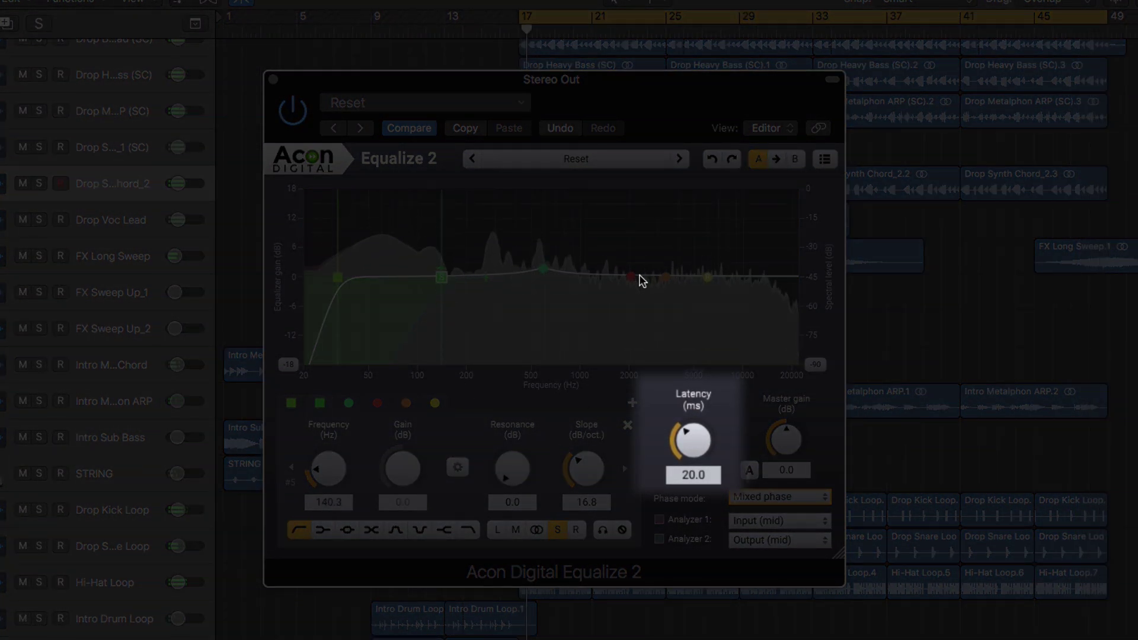
- Move the red high shelf band to 3404.9 Hz with 1.1 dB gain and assign it to the left channel
{"action": "left_click_drag", "start_coordinate": [637, 282], "coordinate": [668, 274]}
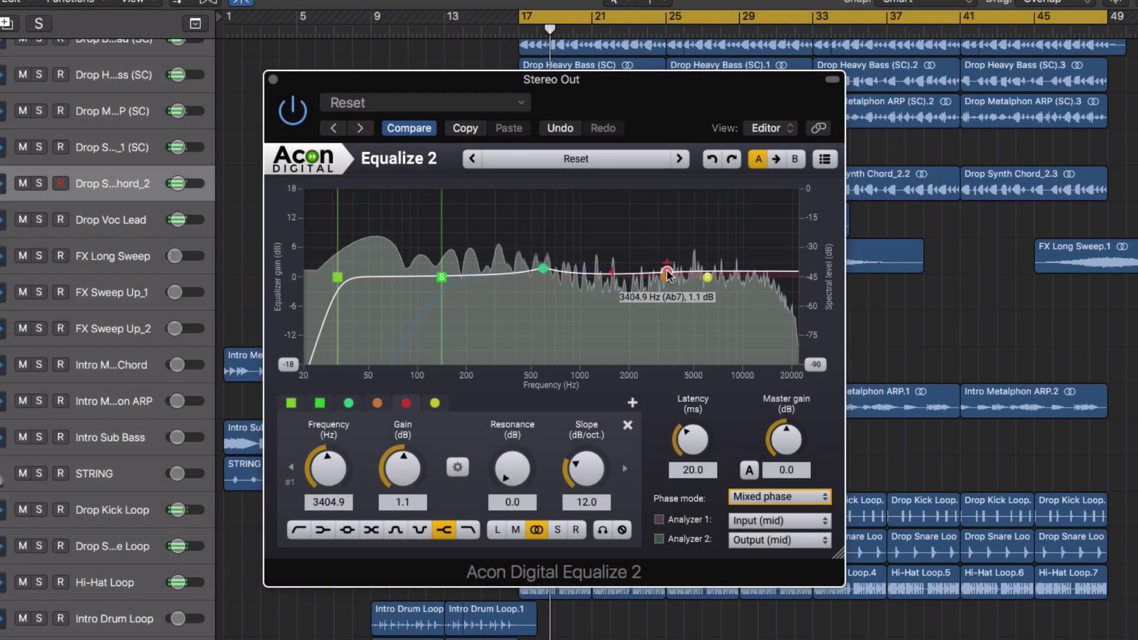
{"action": "left_click", "coordinate": [500, 532]}
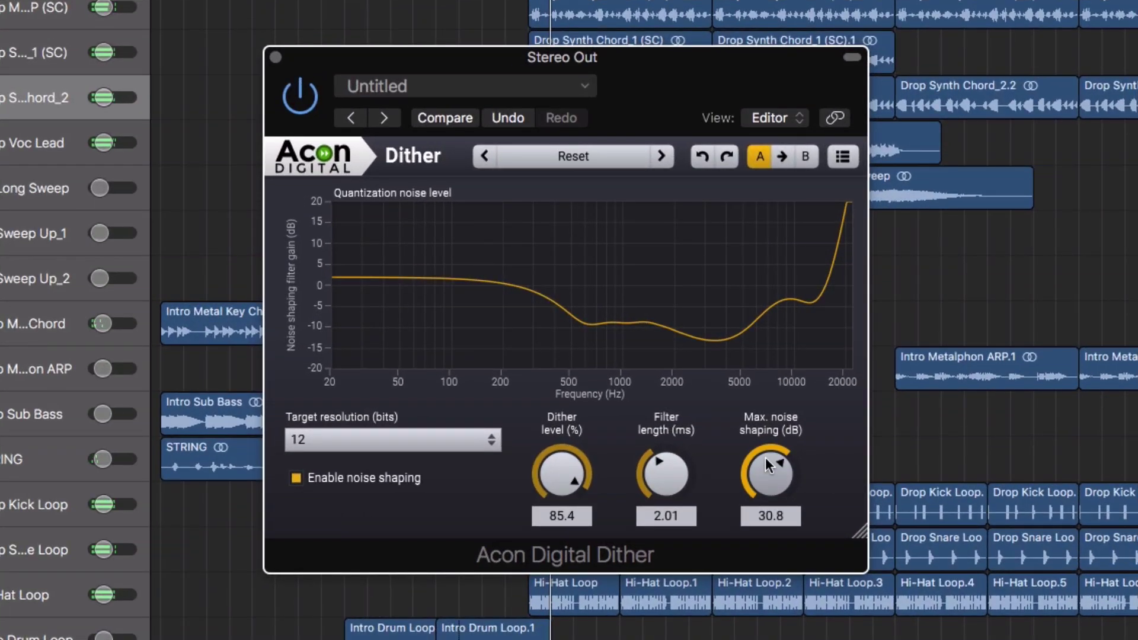
- Set the Dither noise shaping filter length to 2.17 ms and the maximum noise shaping to 36.5 dB
{"action": "left_click_drag", "start_coordinate": [663, 471], "coordinate": [656, 445]}
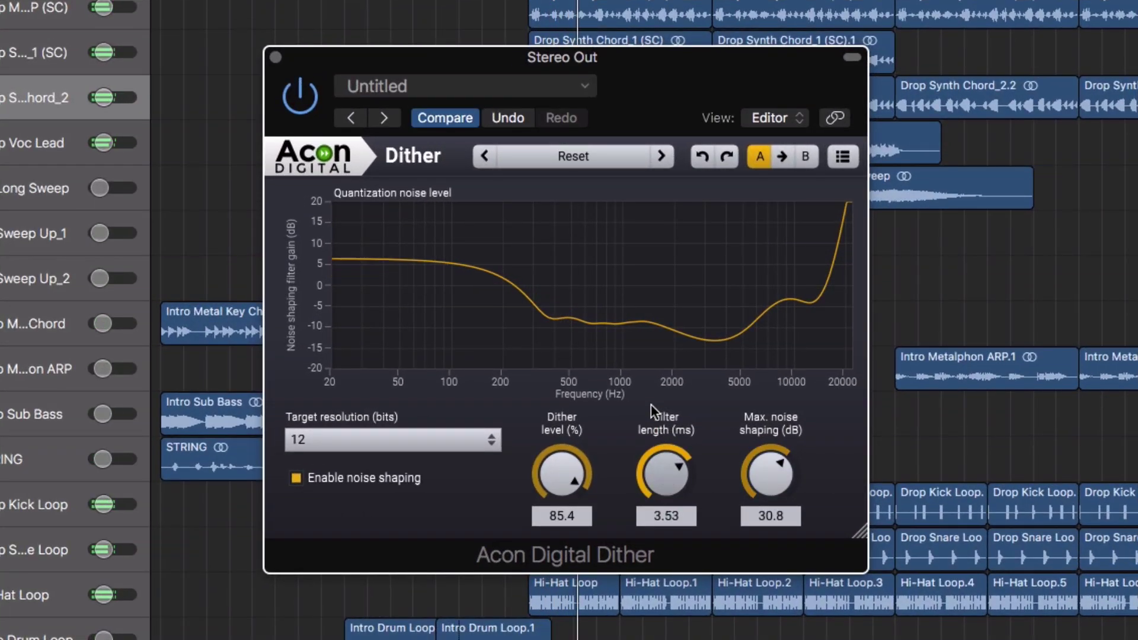
{"action": "left_click_drag", "start_coordinate": [652, 351], "coordinate": [649, 479]}
{"action": "left_click_drag", "start_coordinate": [755, 480], "coordinate": [752, 503]}
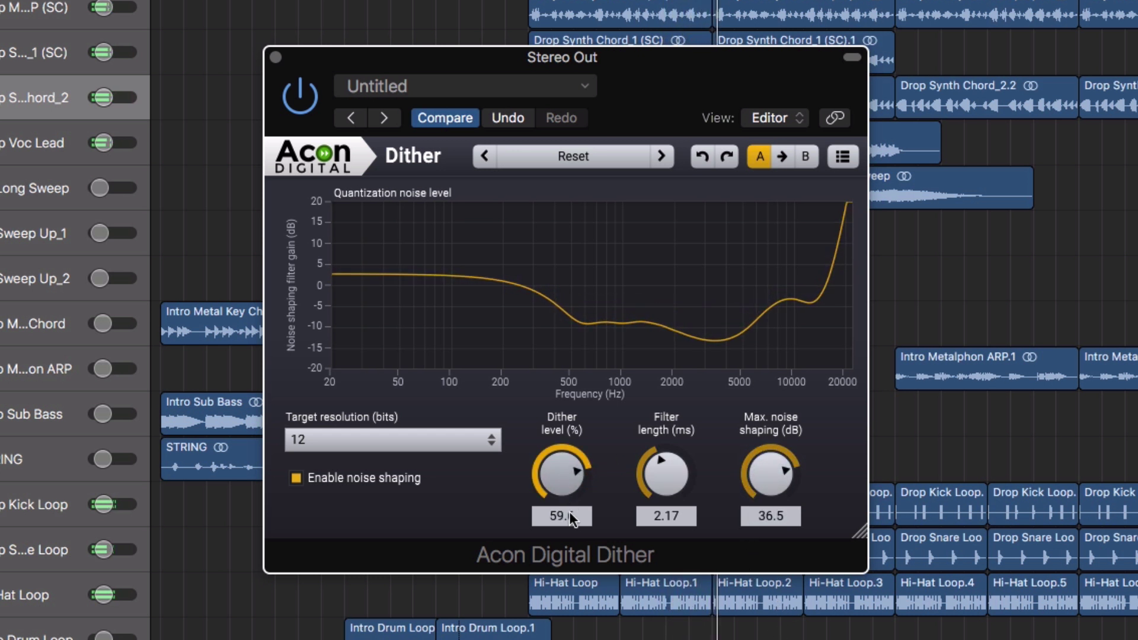
- Set the Dither plug-in's dither level to 90.0 %, filter length to 2.62 ms and target resolution to 16 bits
{"action": "left_click_drag", "start_coordinate": [579, 500], "coordinate": [647, 447]}
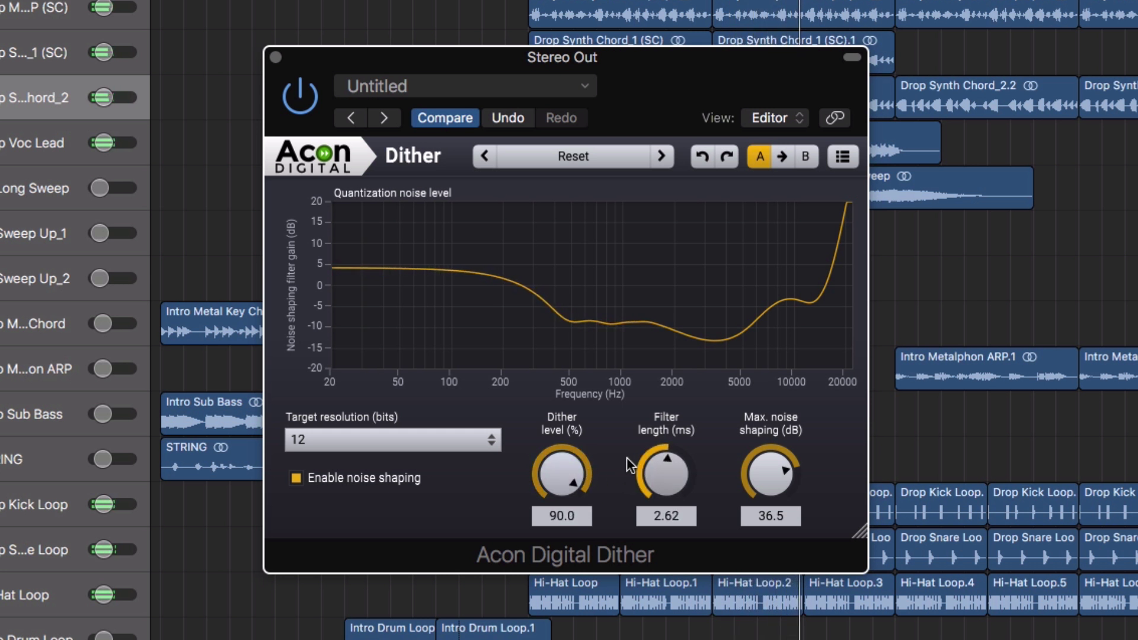
{"action": "left_click", "coordinate": [345, 443]}
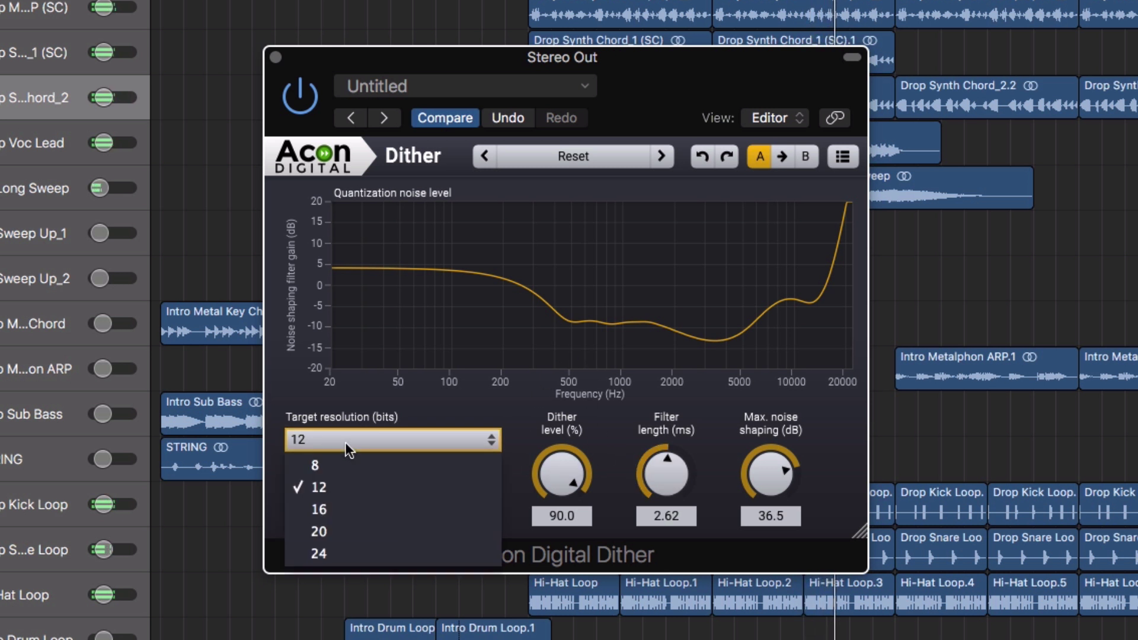
{"action": "left_click", "coordinate": [339, 510]}
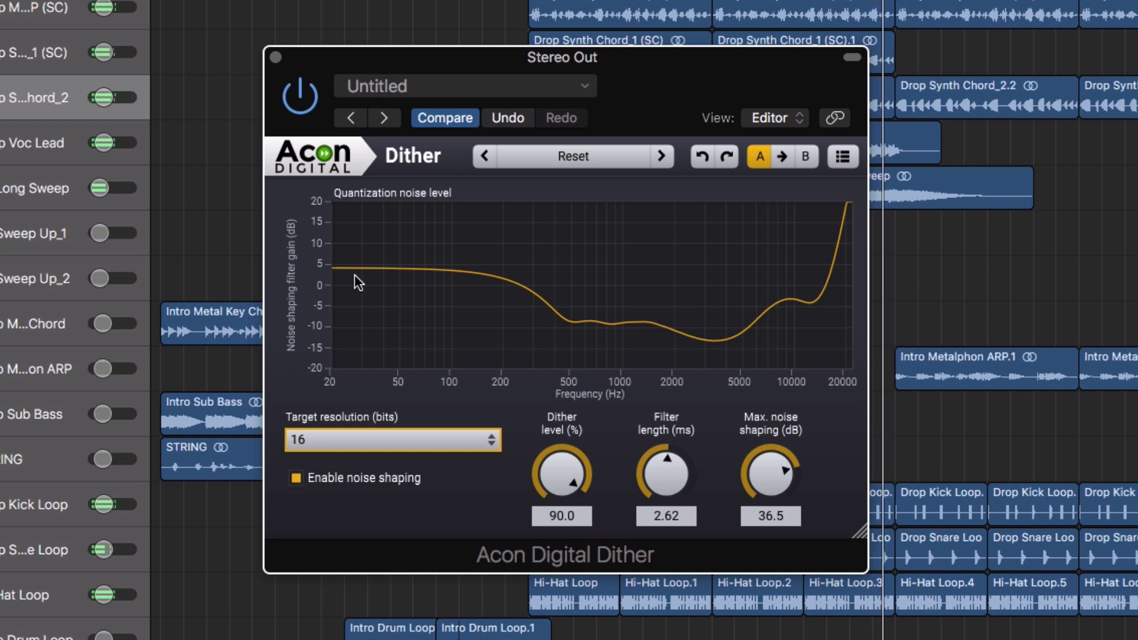
- Load the "16 bit - gentle noise shaping" factory preset in Dither and step back to the preceding preset
{"action": "left_click", "coordinate": [563, 158]}
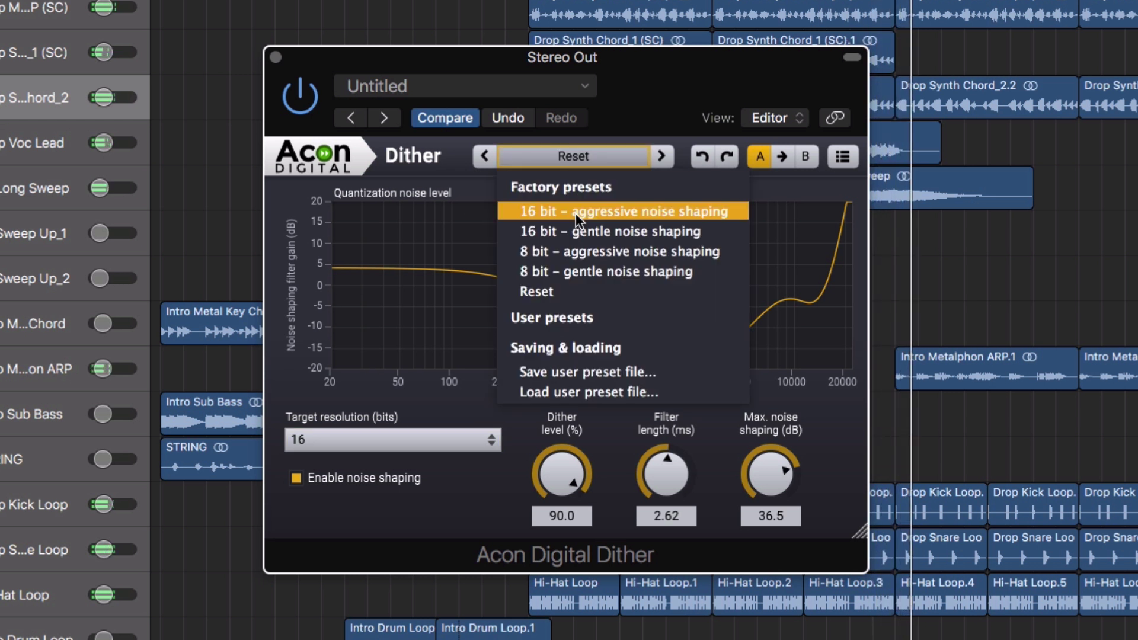
{"action": "left_click", "coordinate": [688, 231]}
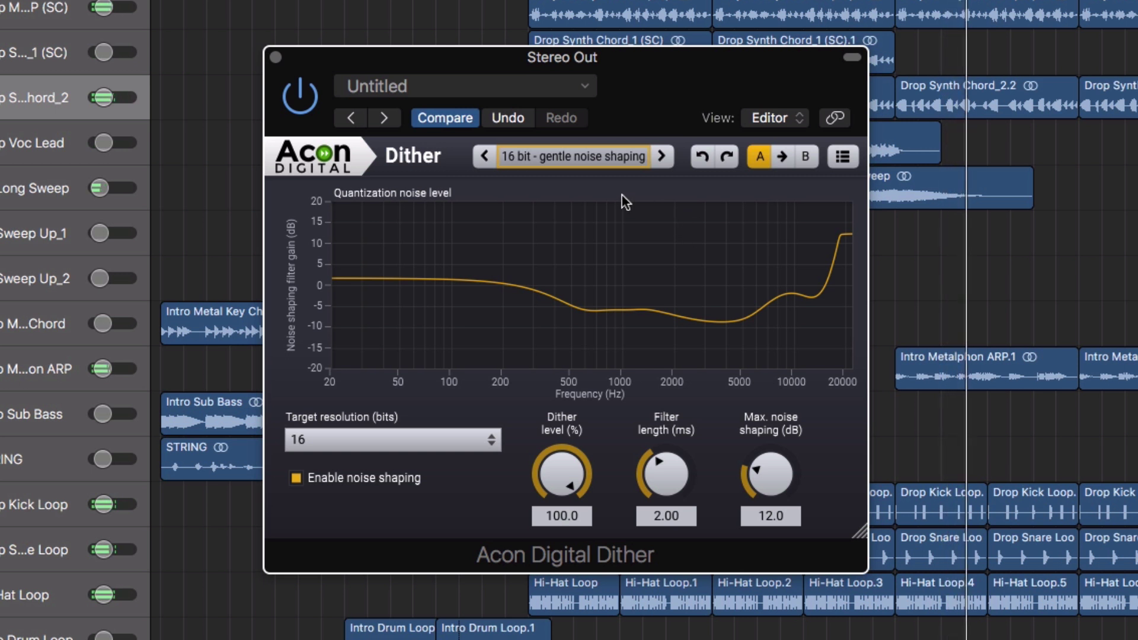
{"action": "left_click", "coordinate": [484, 157]}
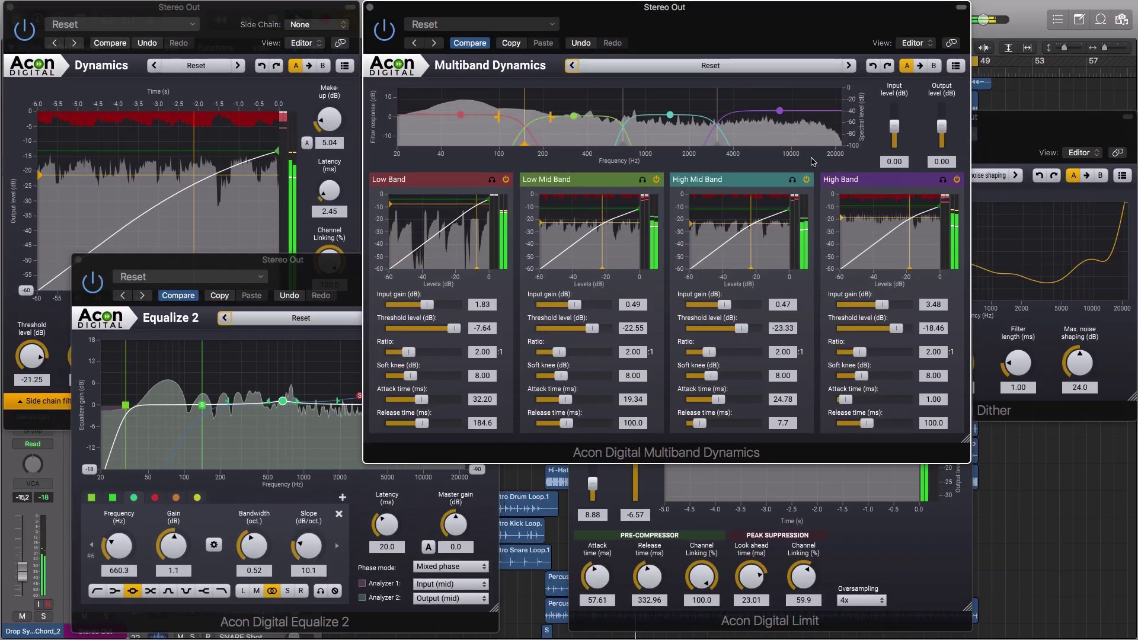
- Select the High Mid/High crossover in Multiband Dynamics, and set Limit's pre-compressor attack time to 64.23 ms and release time to 503.60 ms
{"action": "mouse_move", "coordinate": [779, 111]}
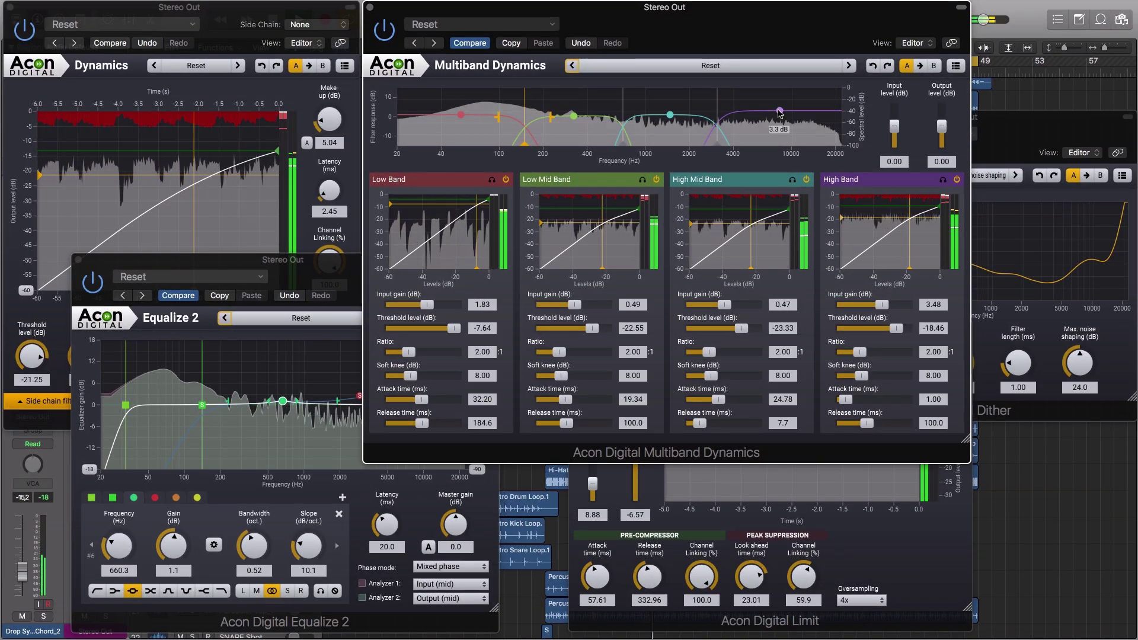
{"action": "left_click", "coordinate": [717, 147]}
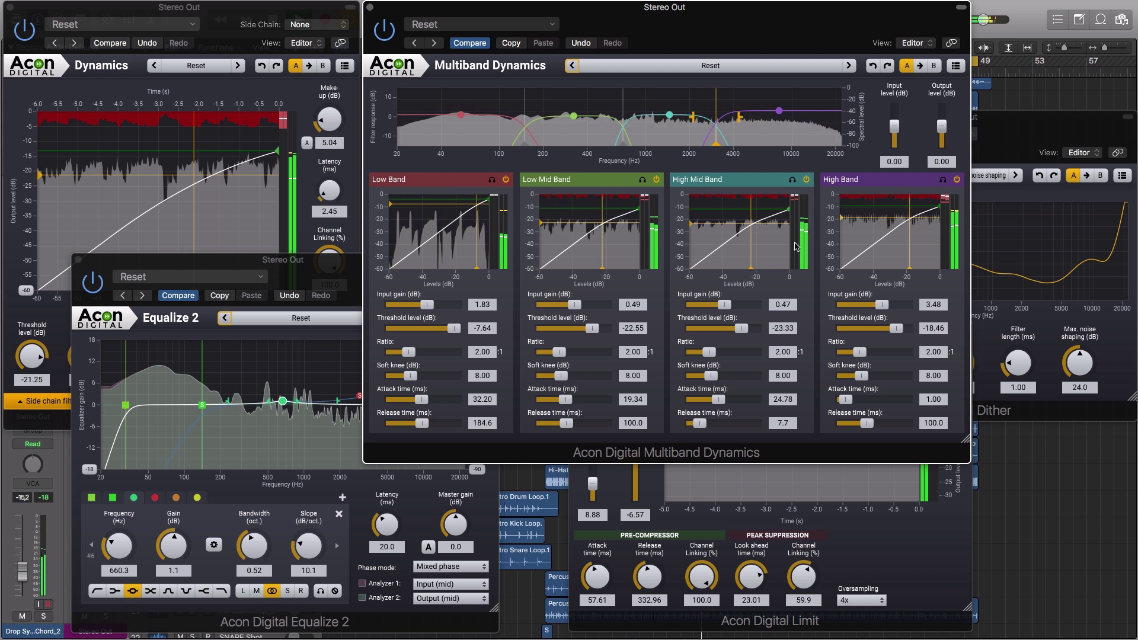
{"action": "left_click", "coordinate": [889, 545]}
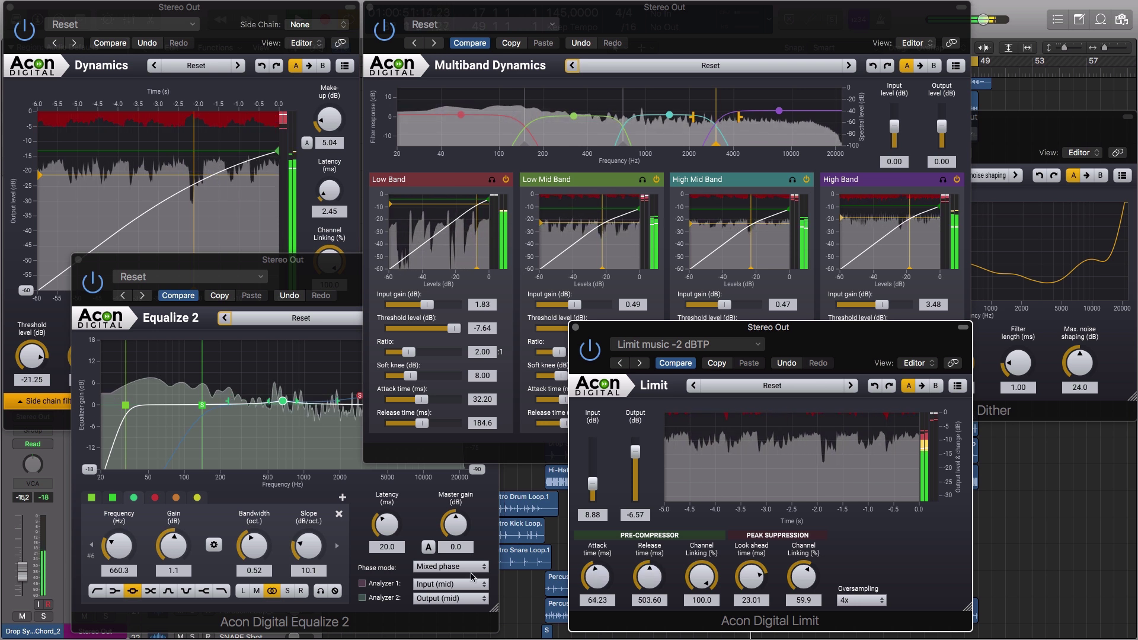
- In Equalize 2, set the red side-channel high shelf to 3328.2 Hz with 2.8 dB gain and the side-channel low cut to 148.1 Hz
{"action": "left_click", "coordinate": [414, 498]}
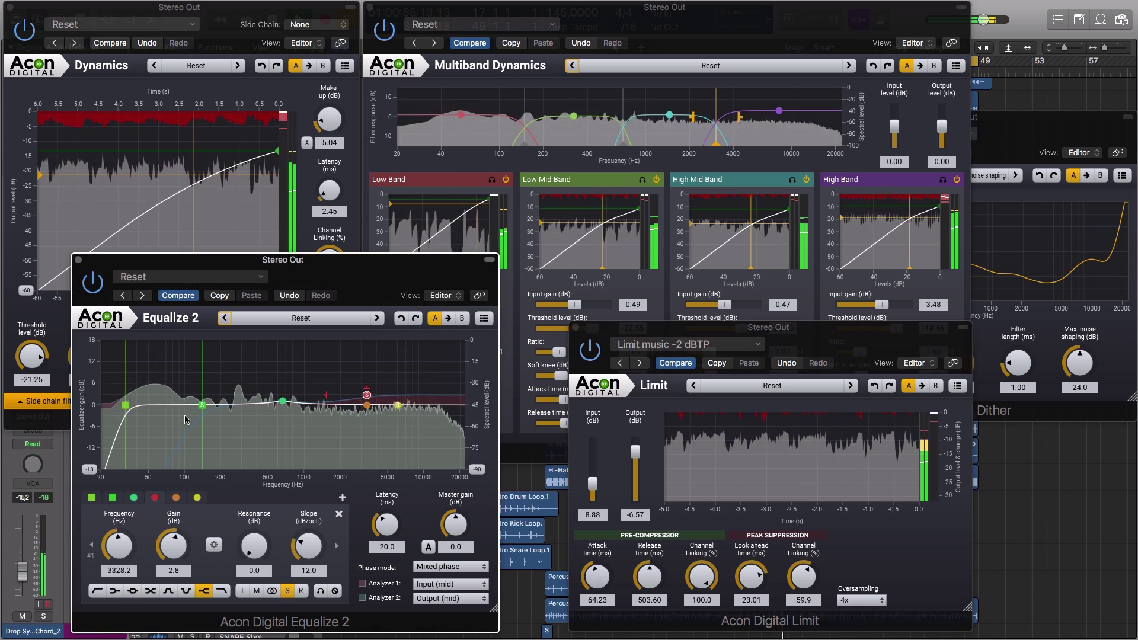
{"action": "left_click", "coordinate": [202, 405]}
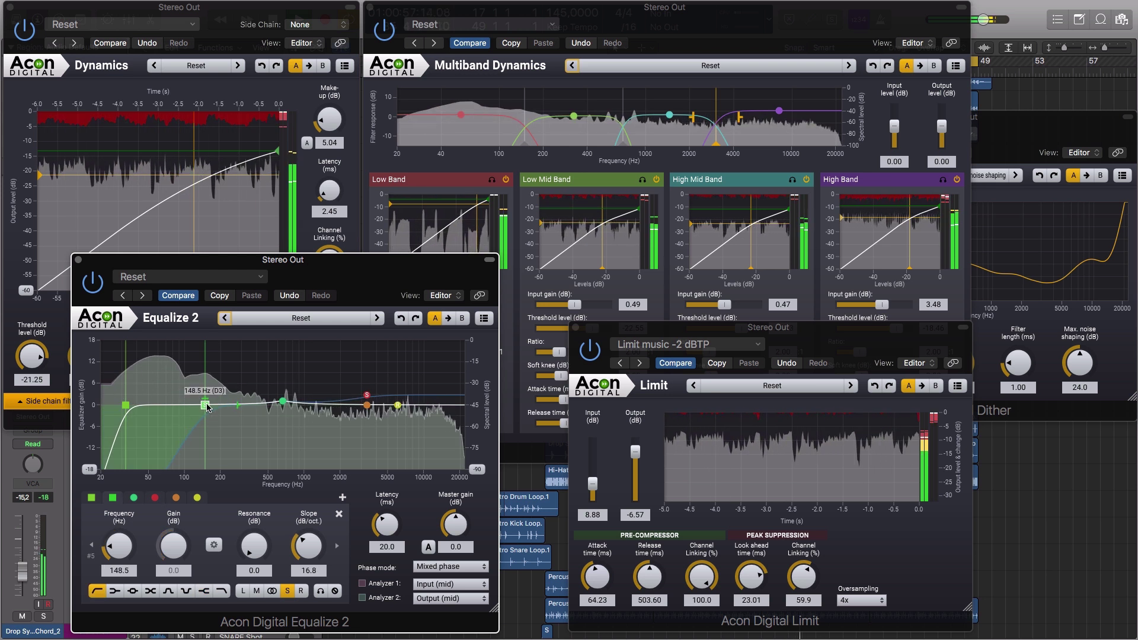
{"action": "left_click_drag", "start_coordinate": [207, 408], "coordinate": [204, 407]}
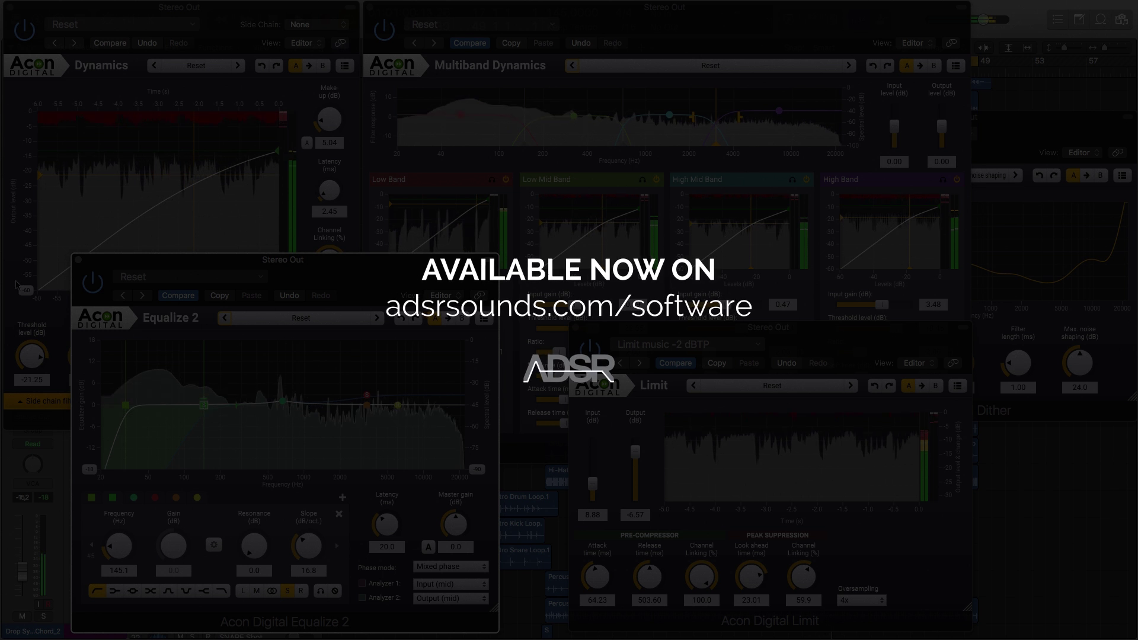